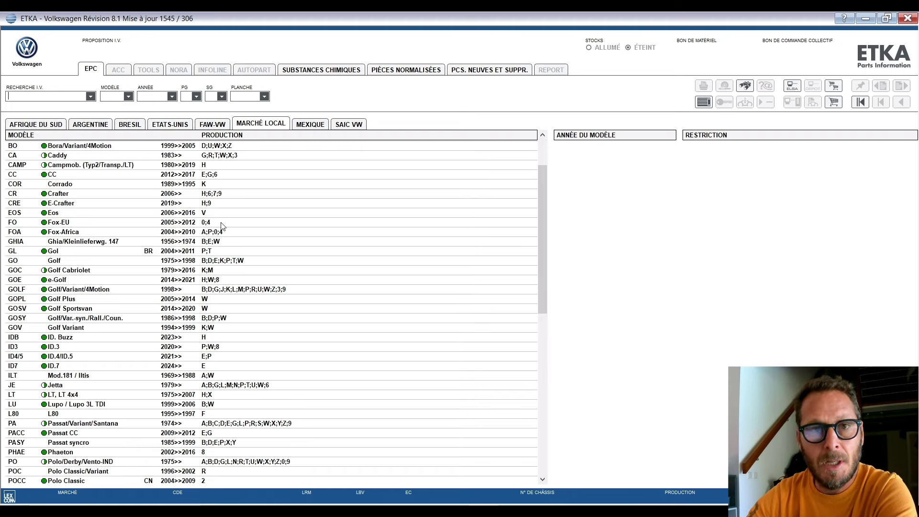
Select the Polo/Derby/Vento-IND model, year 2018 (J), with the restriction 6R-J-000 001 >>
{"action": "scroll", "coordinate": [111, 318], "scroll_direction": "down", "scroll_amount": 4}
{"action": "left_click", "coordinate": [48, 347]}
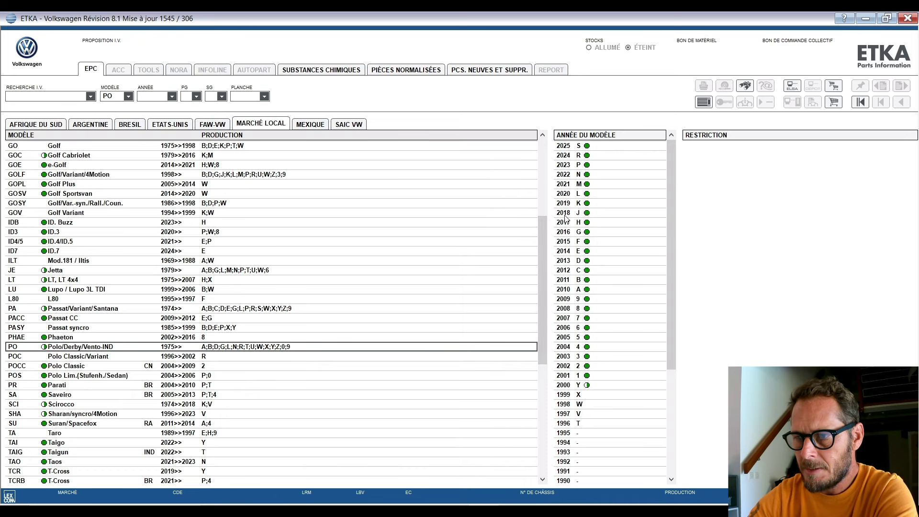
{"action": "left_click", "coordinate": [565, 213]}
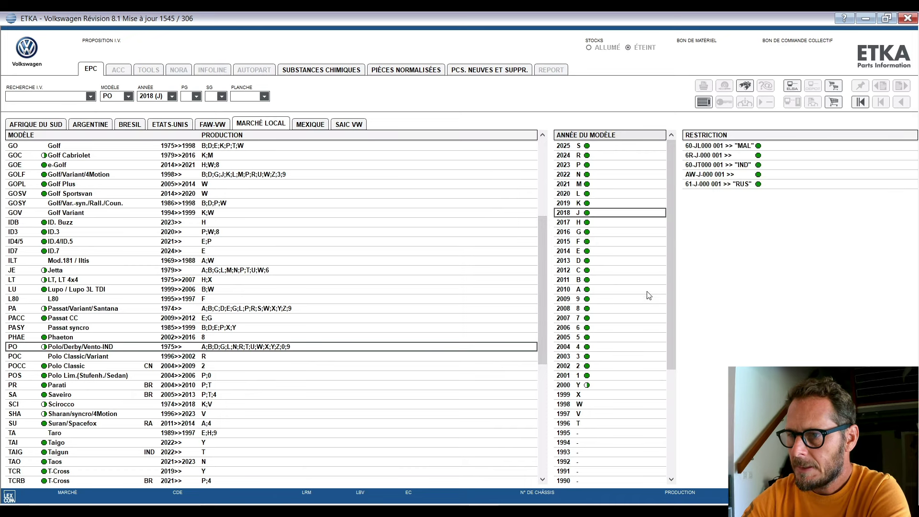
{"action": "left_click", "coordinate": [697, 159]}
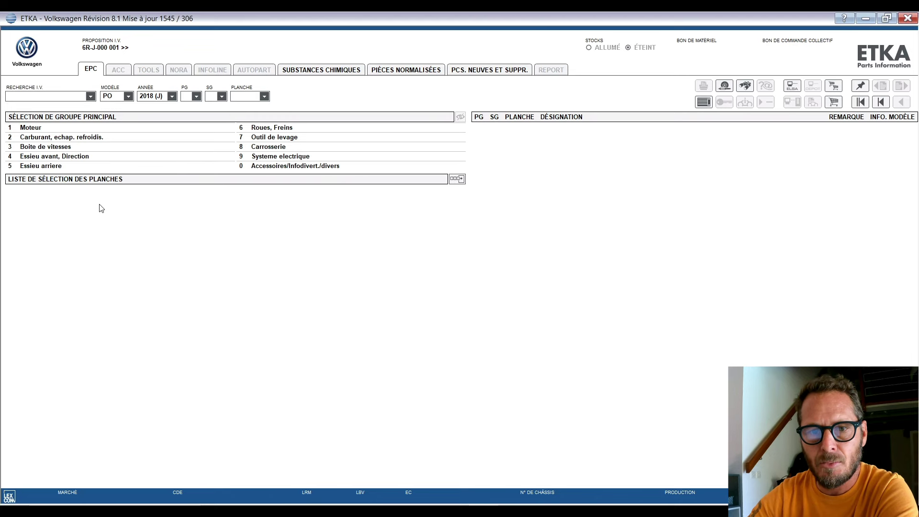
List the engine group's illustrations (Moteur), view cylinder head illustration 103-030 and return to the overview
{"action": "left_click", "coordinate": [28, 129]}
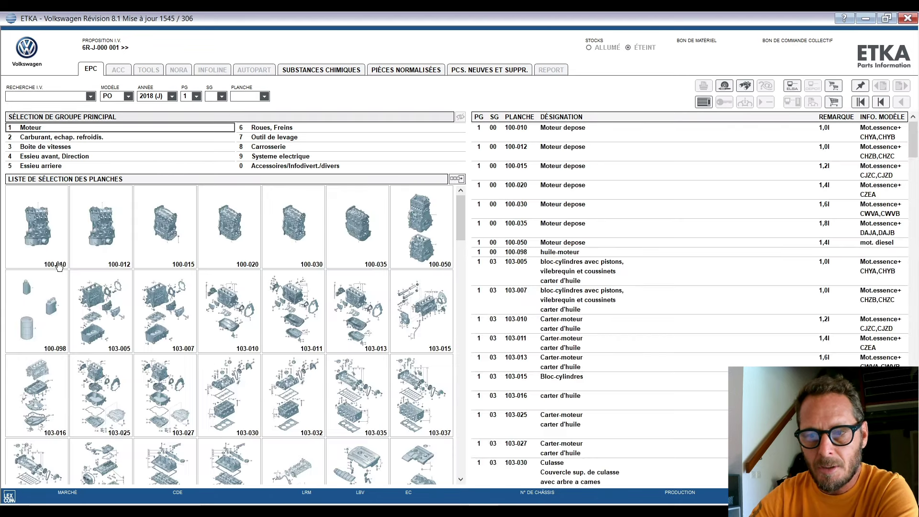
{"action": "mouse_move", "coordinate": [463, 206]}
{"action": "left_mouse_down"}
{"action": "mouse_move", "coordinate": [456, 247]}
{"action": "mouse_move", "coordinate": [456, 209]}
{"action": "left_mouse_up"}
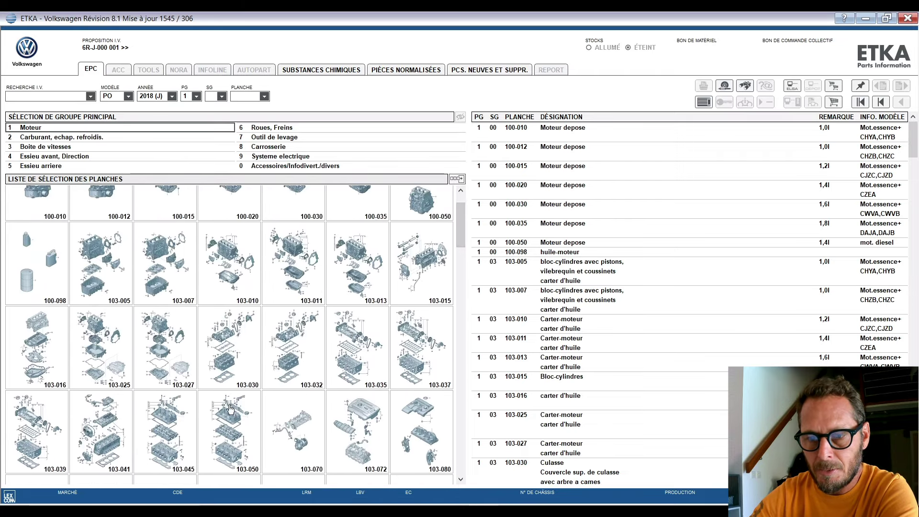
{"action": "left_click", "coordinate": [241, 376]}
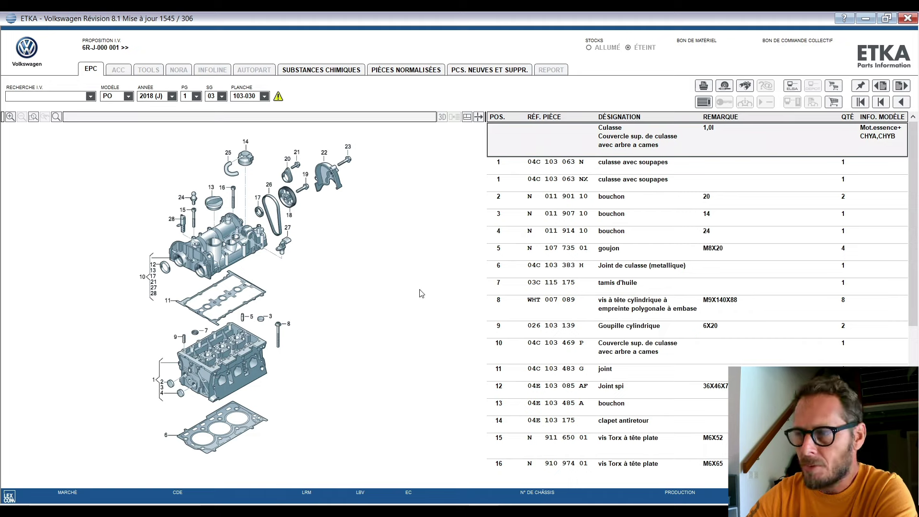
{"action": "key", "text": "Escape"}
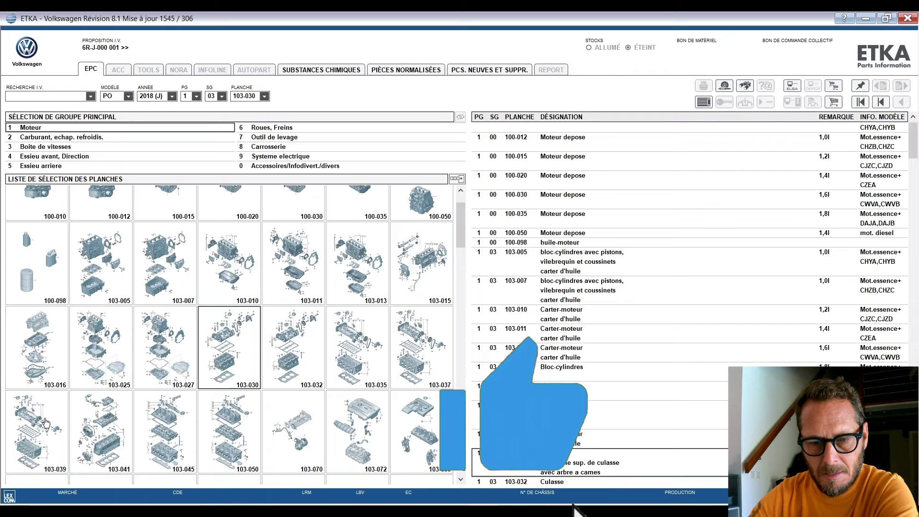
Compare the engine sizes and codes listed for cylinder head illustrations 103-030, 103-032, 103-035 and 103-045
{"action": "scroll", "coordinate": [584, 293], "scroll_direction": "down", "scroll_amount": 5}
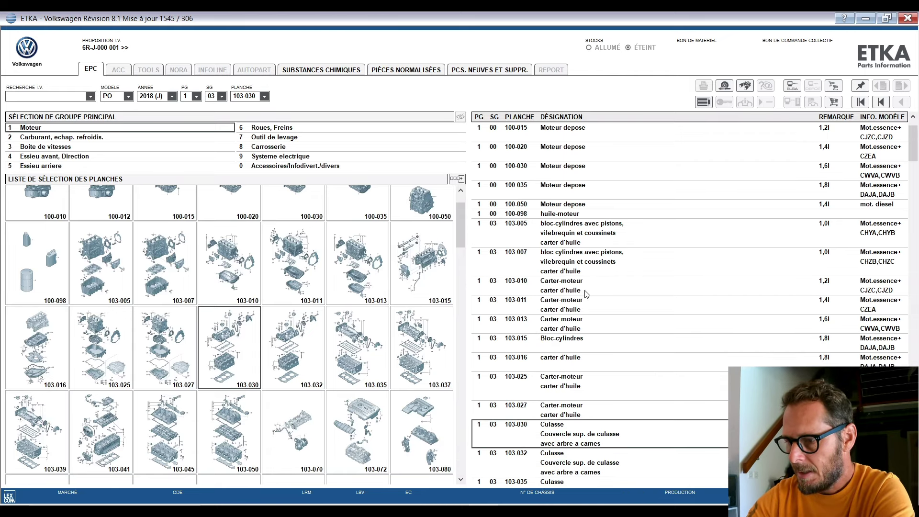
{"action": "scroll", "coordinate": [584, 302], "scroll_direction": "down", "scroll_amount": 1}
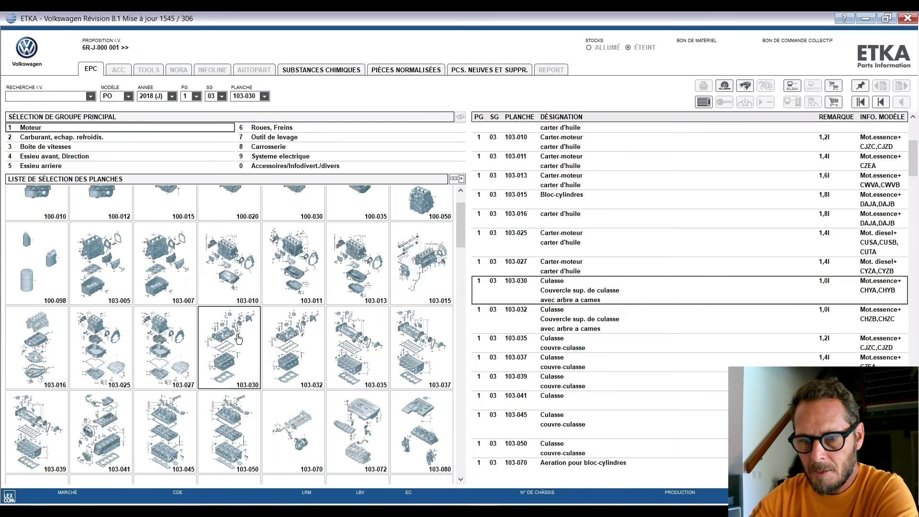
{"action": "left_click", "coordinate": [300, 336]}
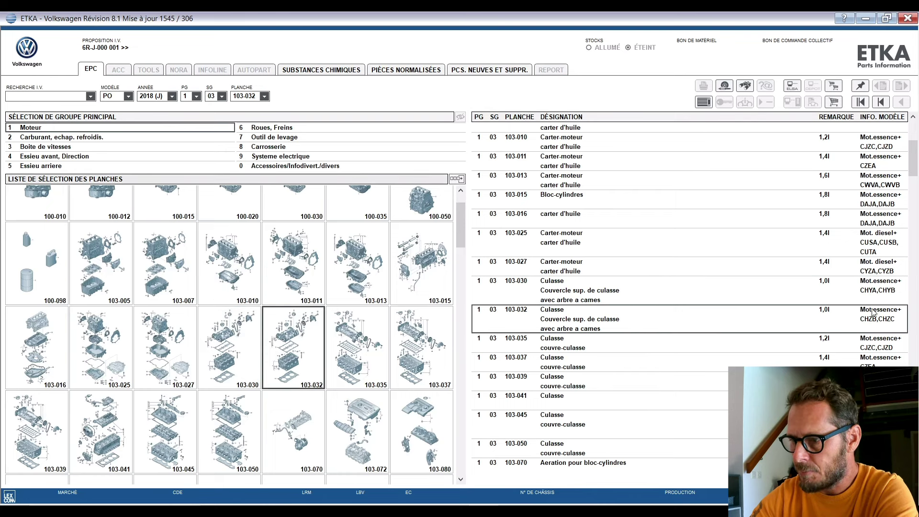
{"action": "left_click", "coordinate": [365, 341]}
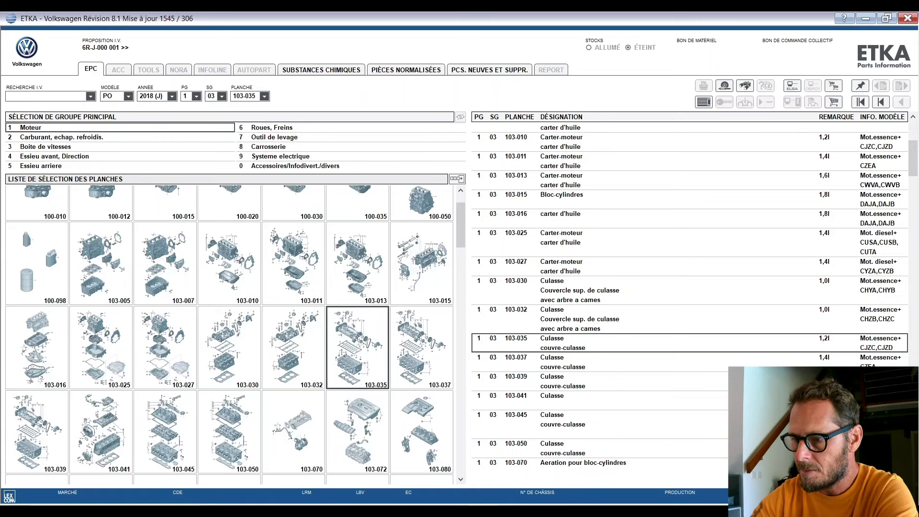
{"action": "left_click", "coordinate": [165, 431]}
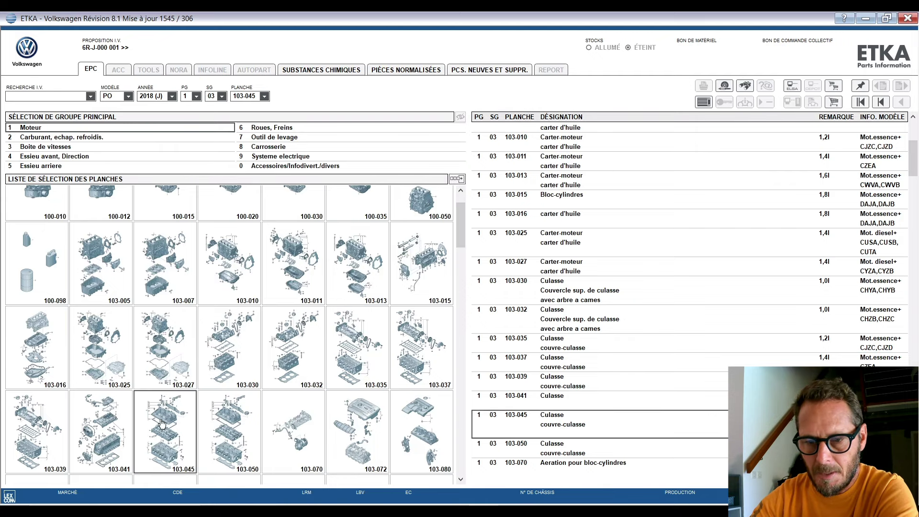
View the exploded diagrams of cylinder head illustrations 103-030 and 103-045, returning to the overview after each
{"action": "double_click", "coordinate": [248, 354]}
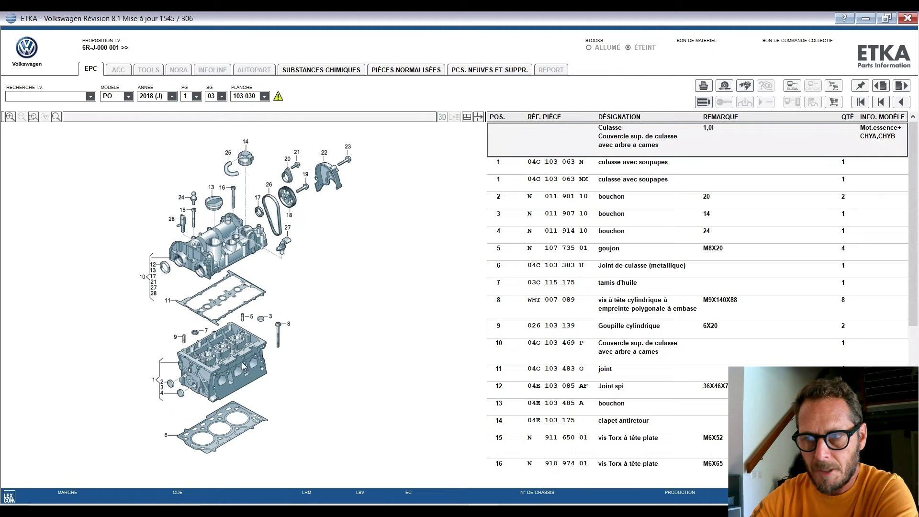
{"action": "left_click", "coordinate": [898, 104]}
{"action": "double_click", "coordinate": [152, 450]}
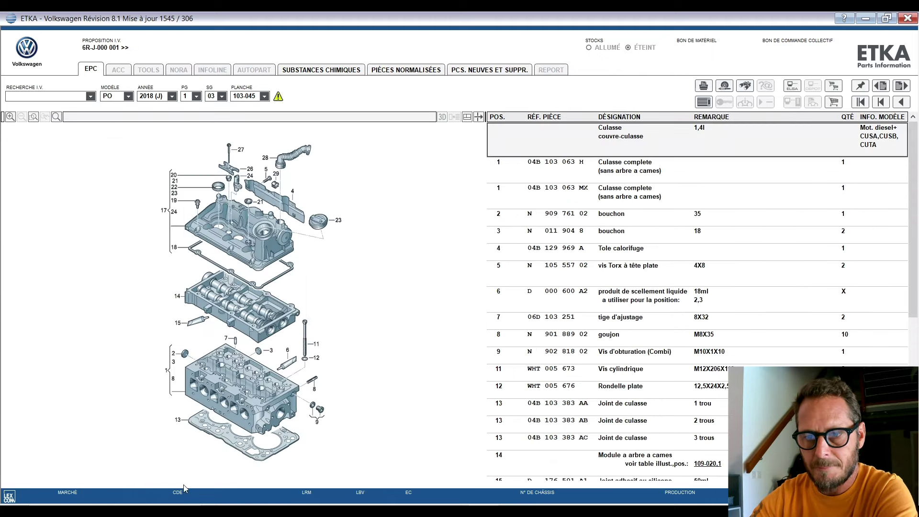
{"action": "key", "text": "Escape"}
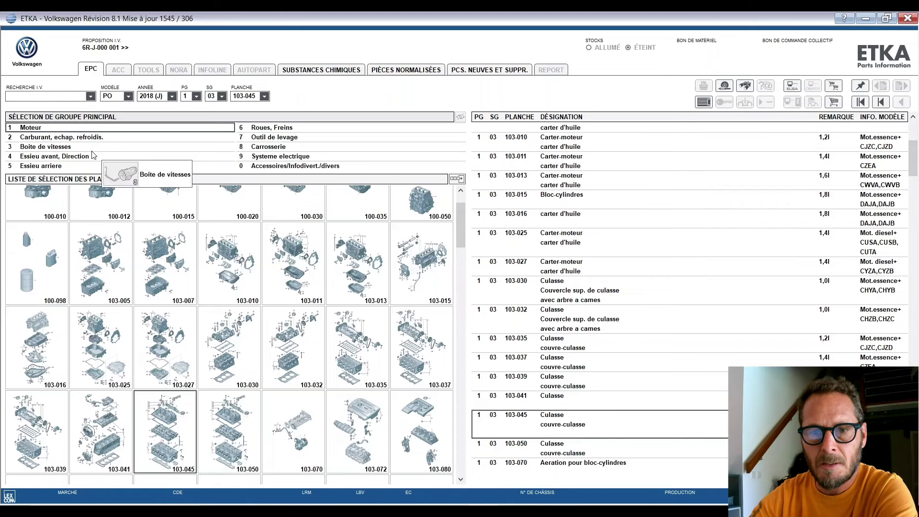
Browse the illustration overviews of main groups 2, 4, 5, 6, 8 and 0, from fuel and cooling to accessories
{"action": "left_click", "coordinate": [29, 138]}
{"action": "left_click", "coordinate": [29, 157]}
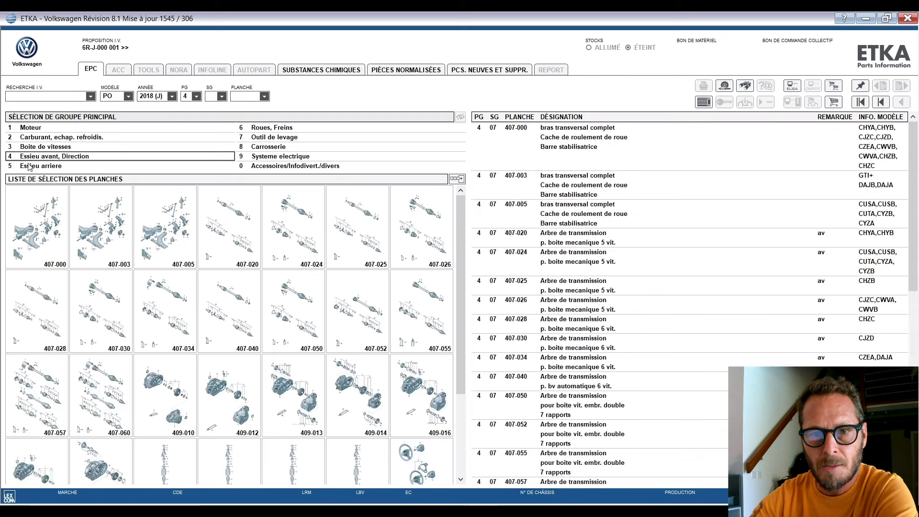
{"action": "left_click", "coordinate": [32, 167]}
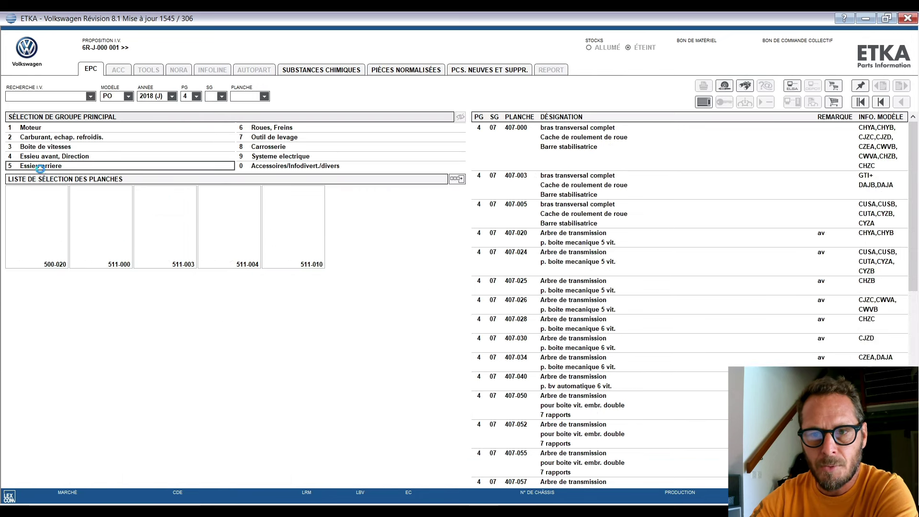
{"action": "left_click", "coordinate": [264, 130]}
{"action": "left_click", "coordinate": [265, 147]}
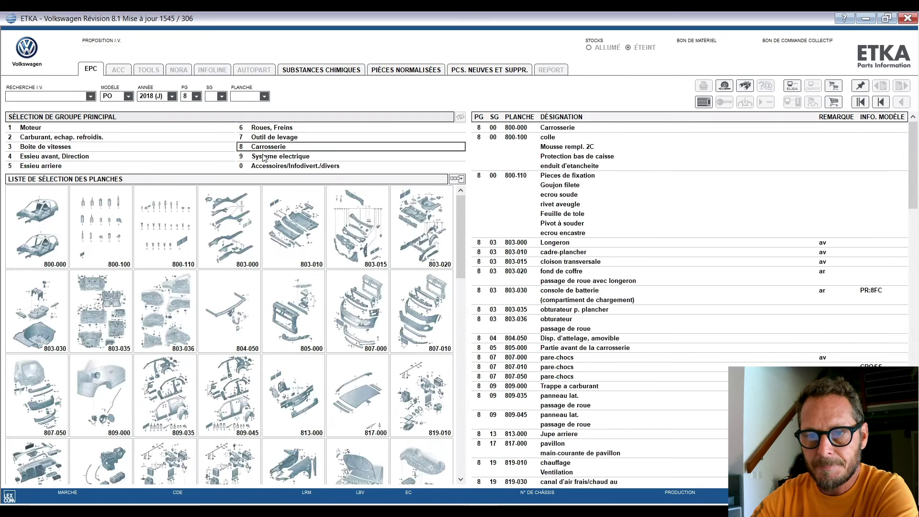
{"action": "left_click", "coordinate": [261, 167]}
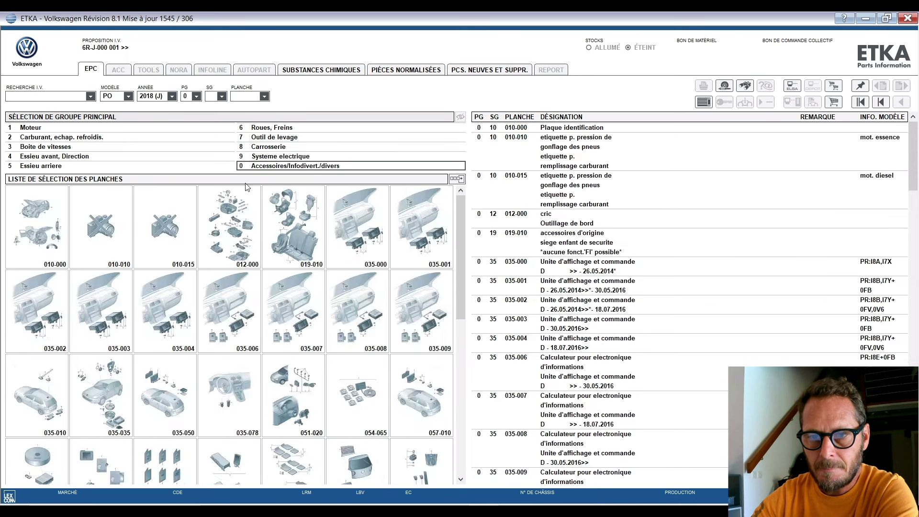
List main group 7 (Outil de levage) and view its illustrations 711-030 and 711-050, returning to the overview
{"action": "left_click", "coordinate": [259, 139]}
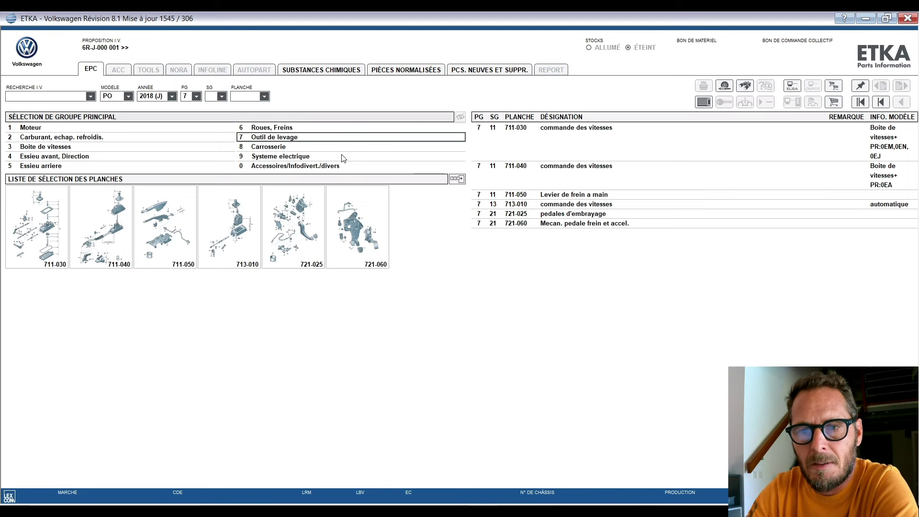
{"action": "left_click", "coordinate": [20, 221]}
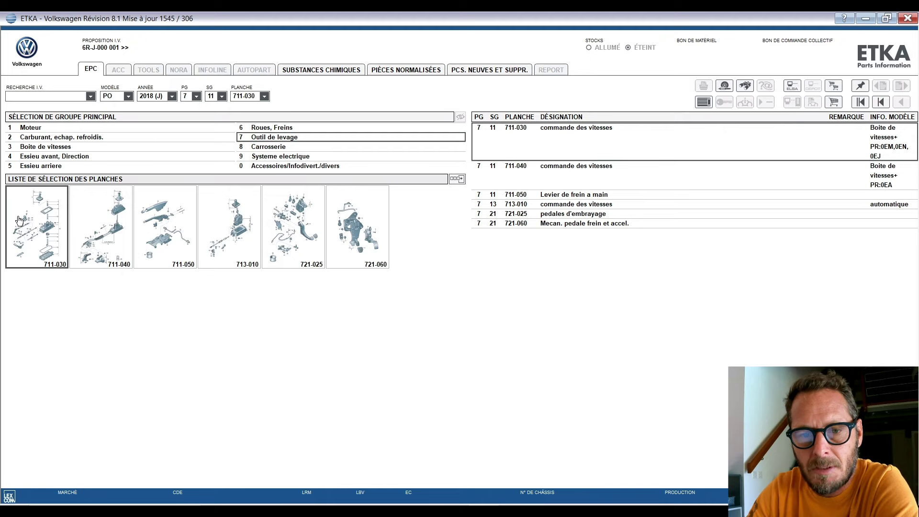
{"action": "left_click", "coordinate": [902, 102]}
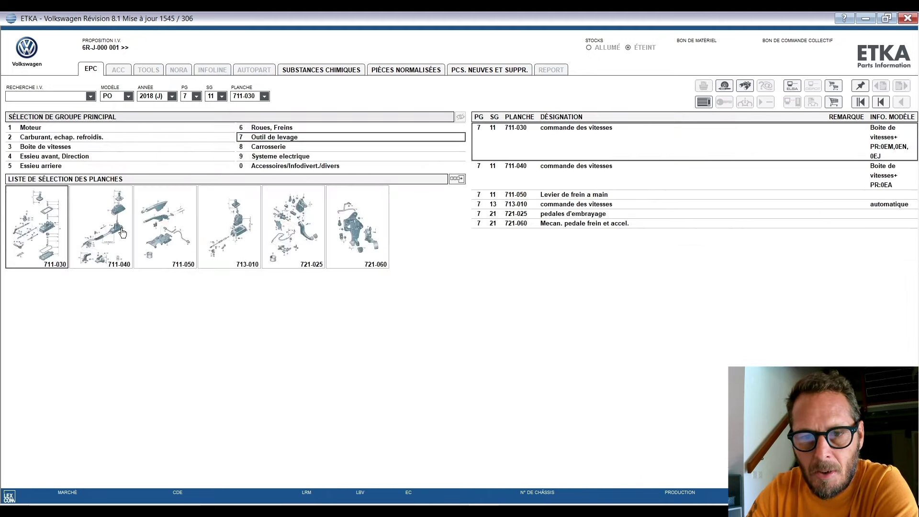
{"action": "left_click", "coordinate": [165, 230]}
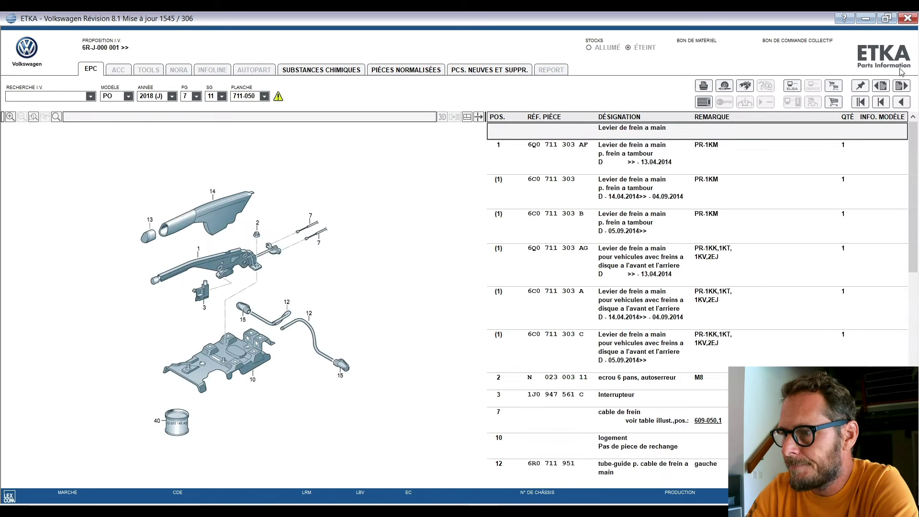
{"action": "left_click", "coordinate": [902, 102]}
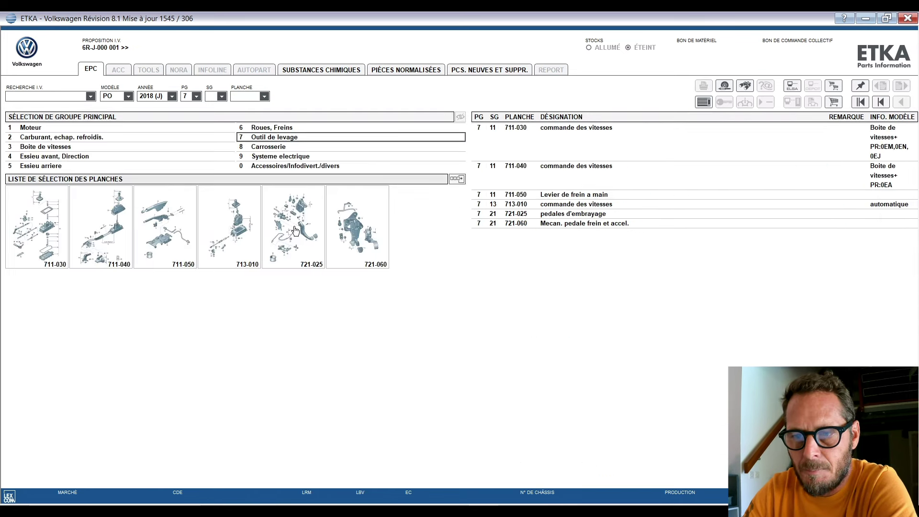
View the clutch pedal illustration 721-025 and the brake and accelerator pedal illustration 721-060, returning to the overview
{"action": "left_click", "coordinate": [296, 231]}
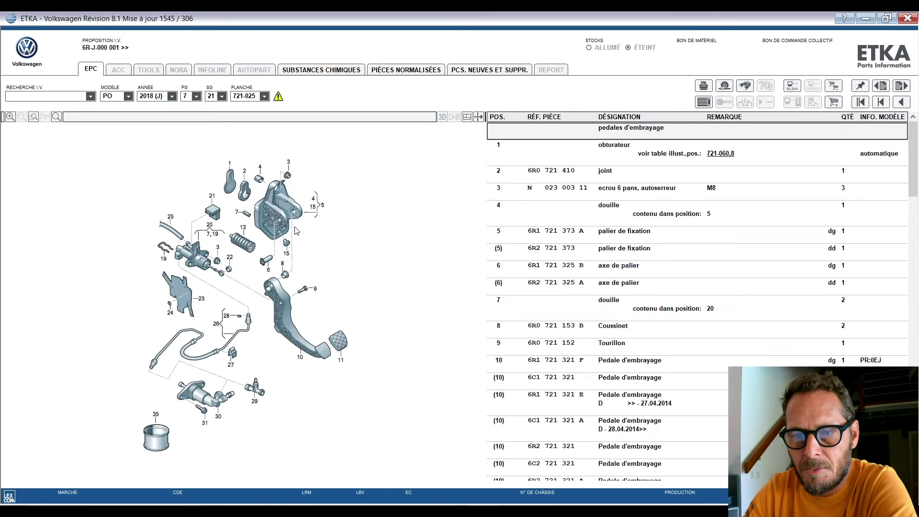
{"action": "left_click", "coordinate": [901, 103]}
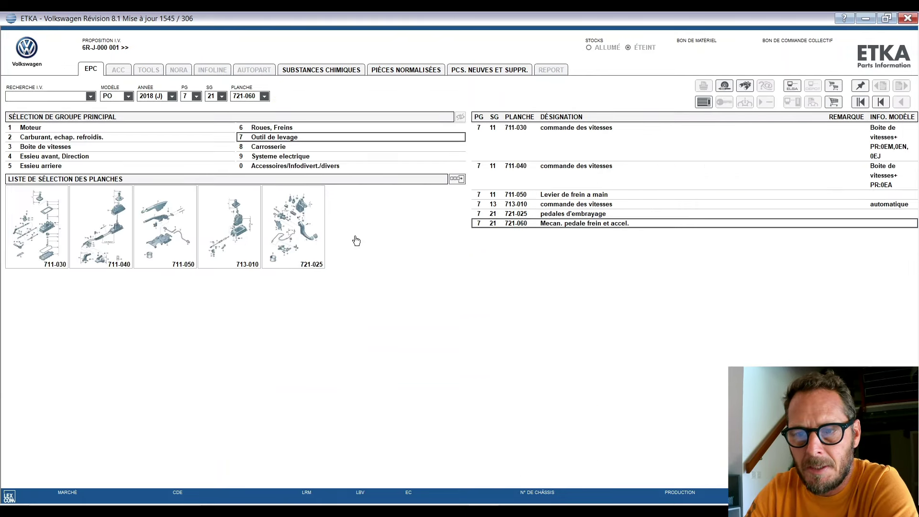
{"action": "left_click", "coordinate": [355, 236]}
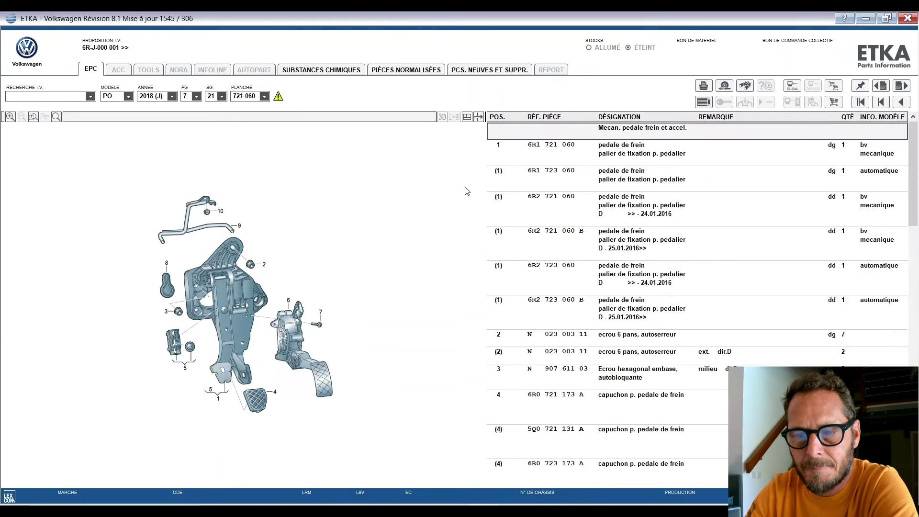
{"action": "left_click", "coordinate": [901, 102]}
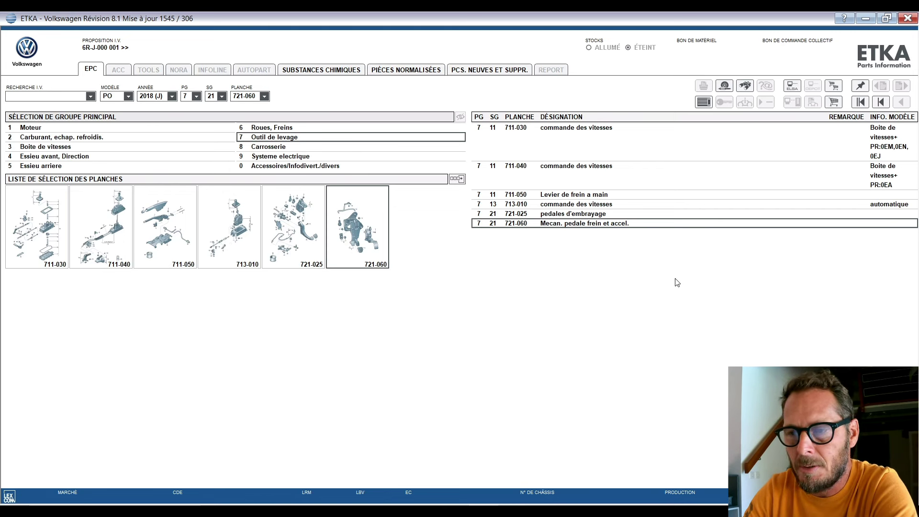
Search part designations for "pompe", choose "Pompe a carburant" and open illustration 133-030
{"action": "left_click", "coordinate": [746, 87]}
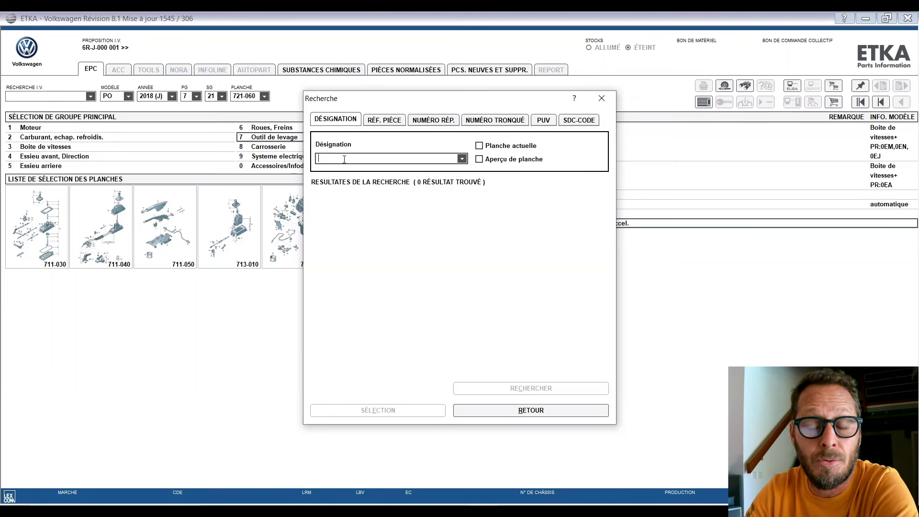
{"action": "type", "text": "pompe"}
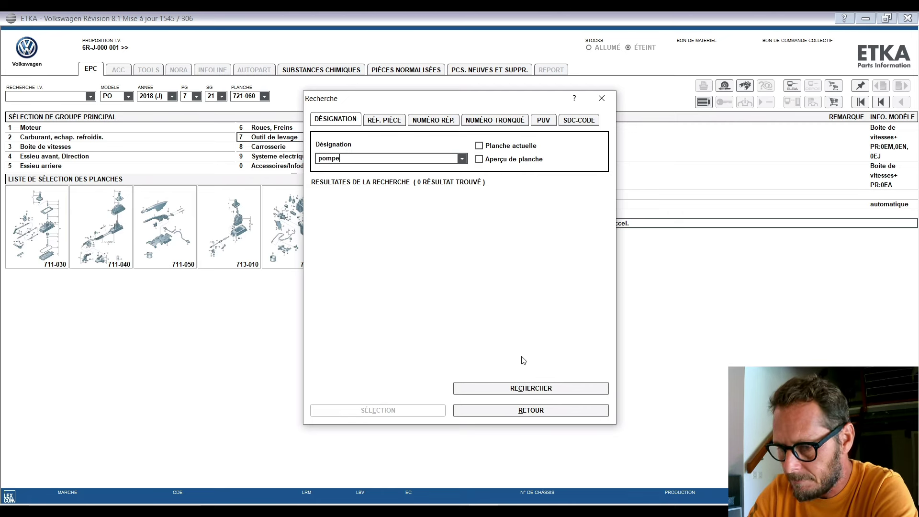
{"action": "left_click", "coordinate": [544, 390]}
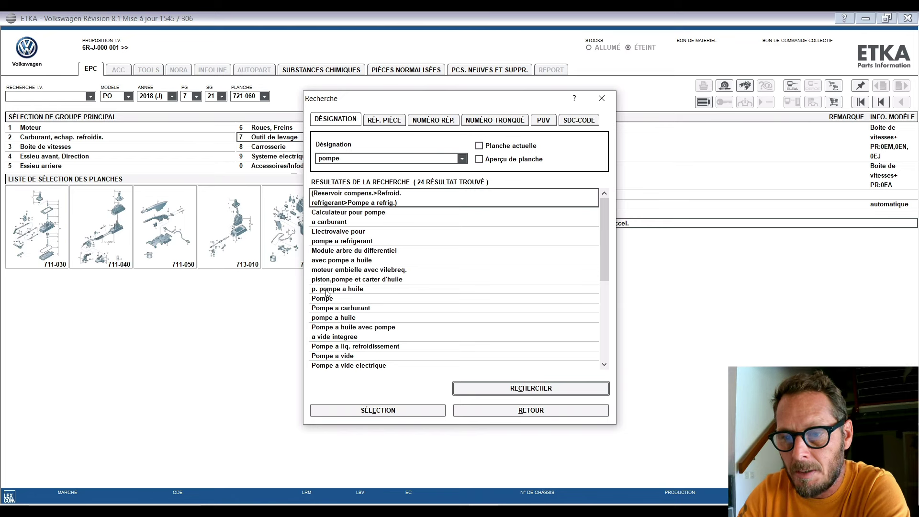
{"action": "double_click", "coordinate": [321, 309]}
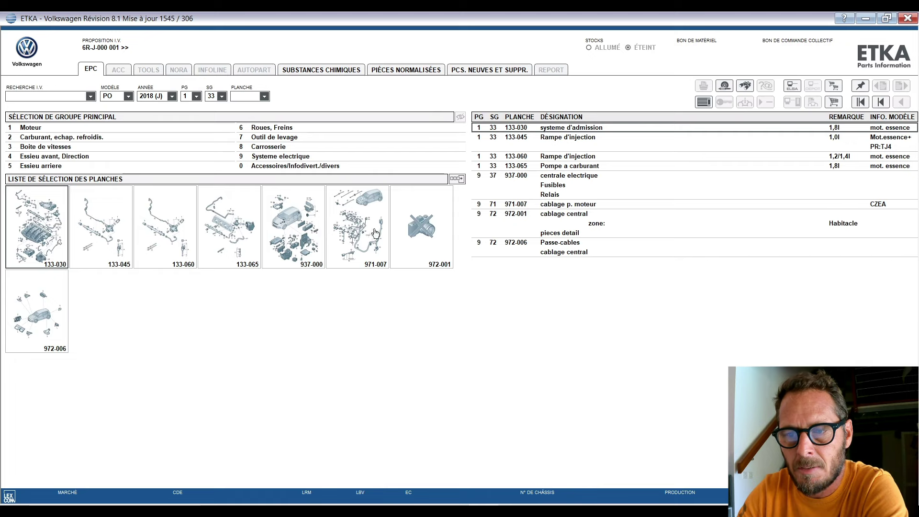
{"action": "double_click", "coordinate": [28, 236]}
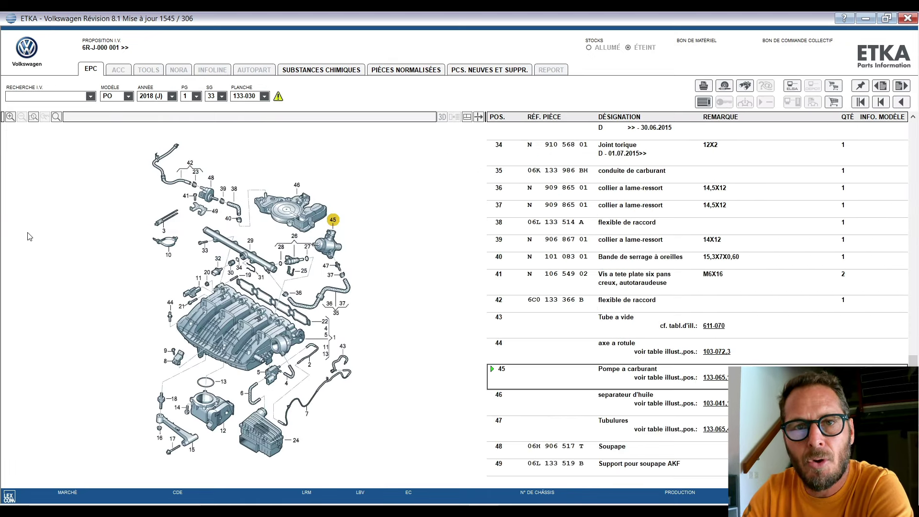
Try to search the catalogue by part reference for 2Q07214405
{"action": "left_click", "coordinate": [745, 85]}
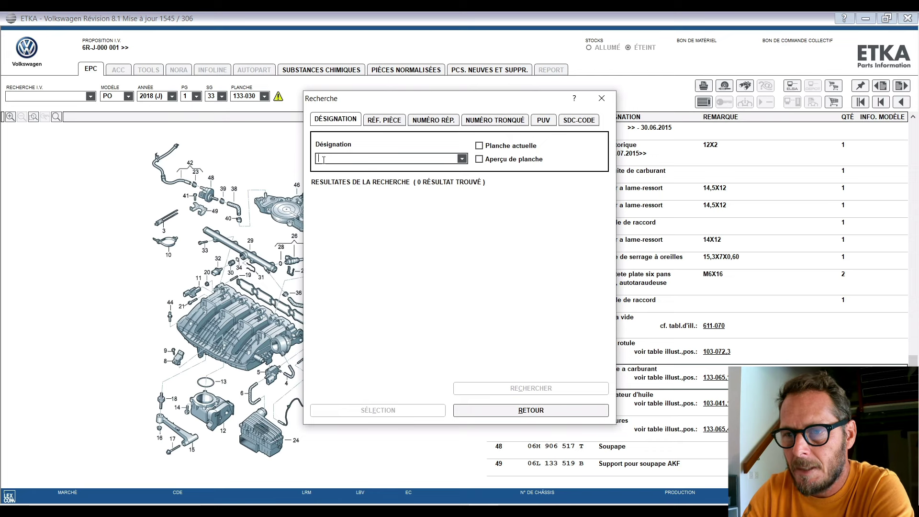
{"action": "left_click", "coordinate": [395, 122]}
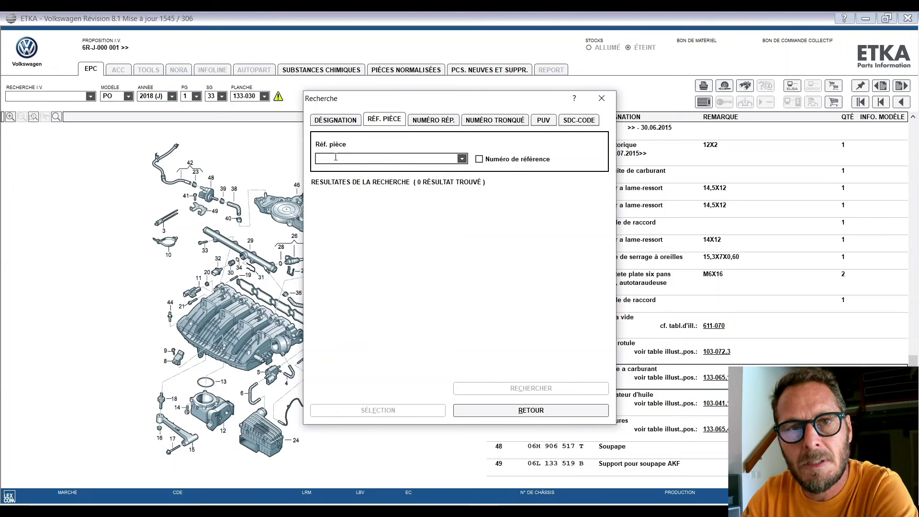
{"action": "type", "text": "2"}
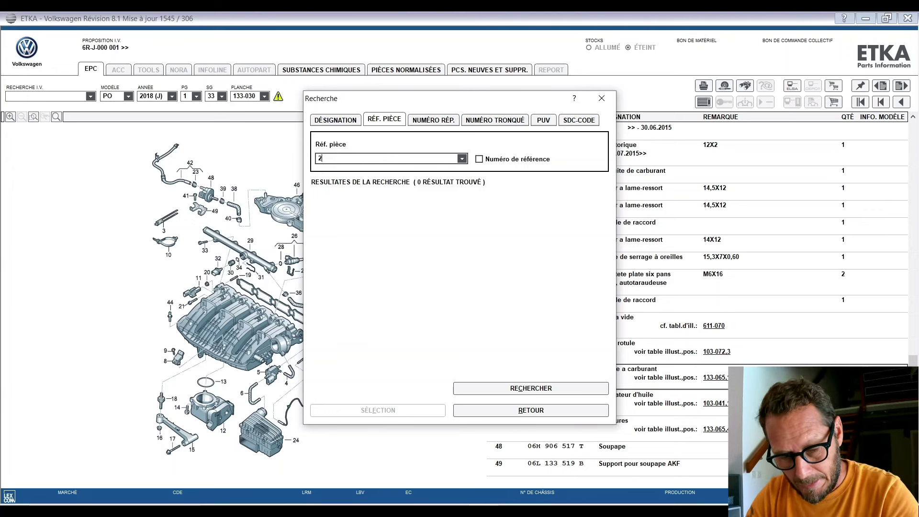
{"action": "type", "text": "Q07214405"}
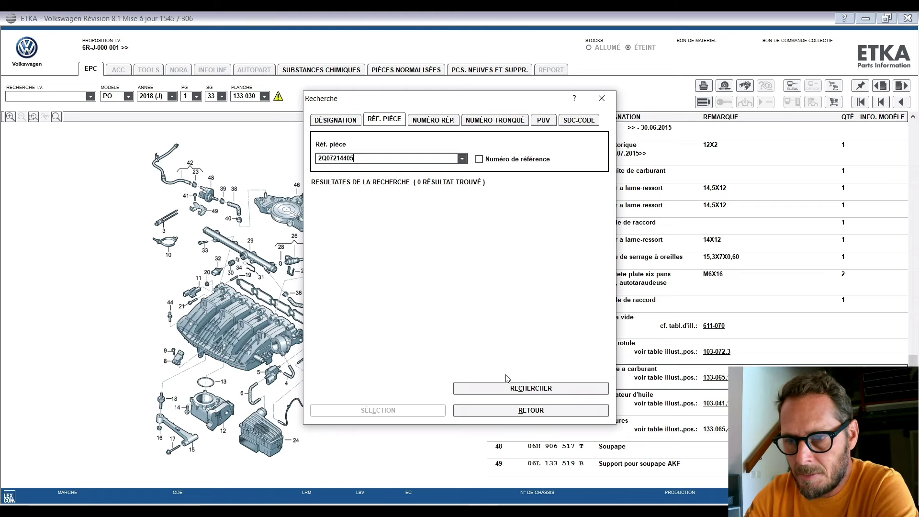
{"action": "left_click", "coordinate": [534, 387]}
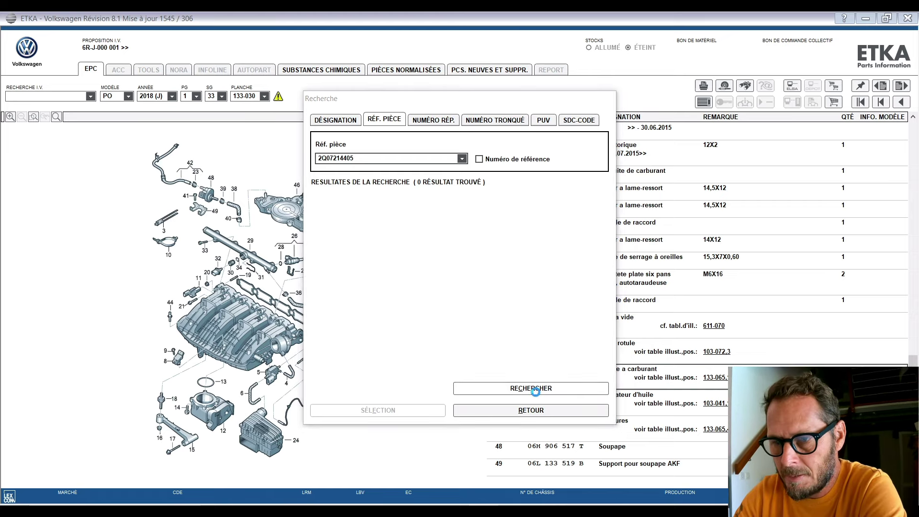
Look up part reference 2Q0 721 405 and follow its replacement chain through 2Q0 721 405 B to 2Q0 721 405 C
{"action": "left_click", "coordinate": [460, 279]}
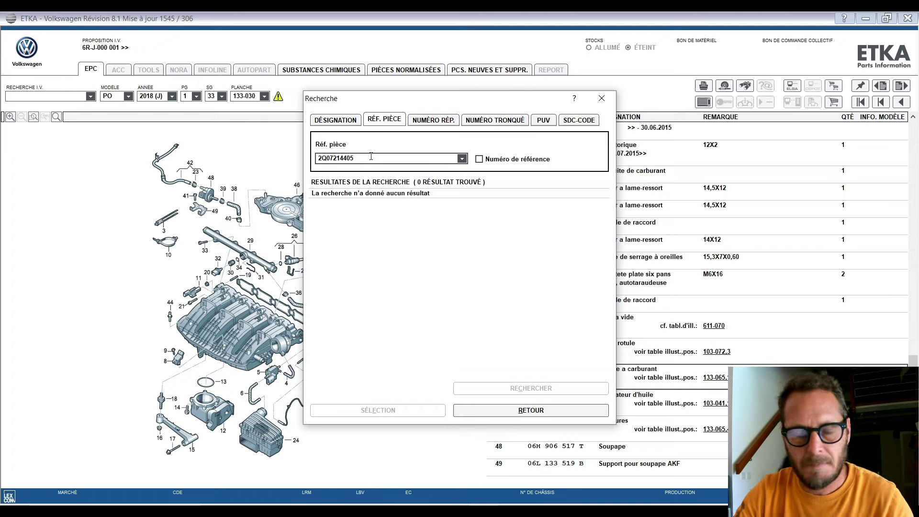
{"action": "key", "text": "Return"}
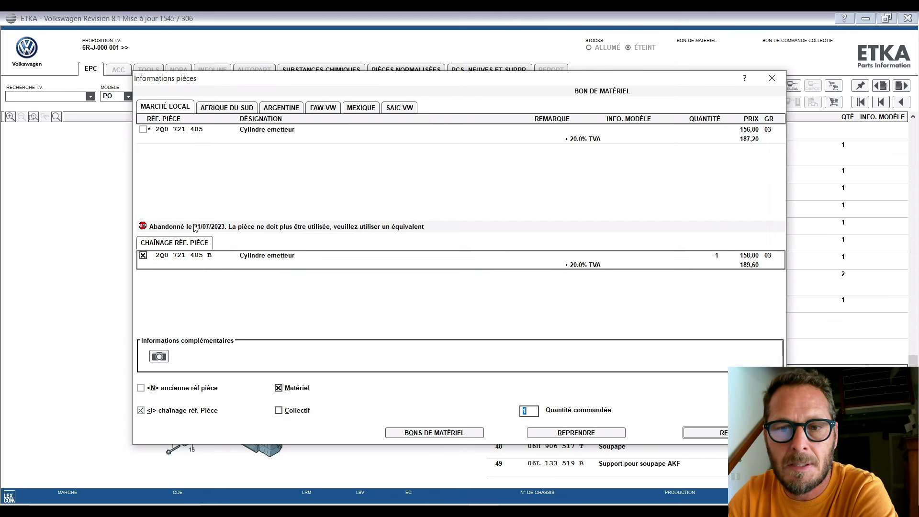
{"action": "double_click", "coordinate": [173, 257]}
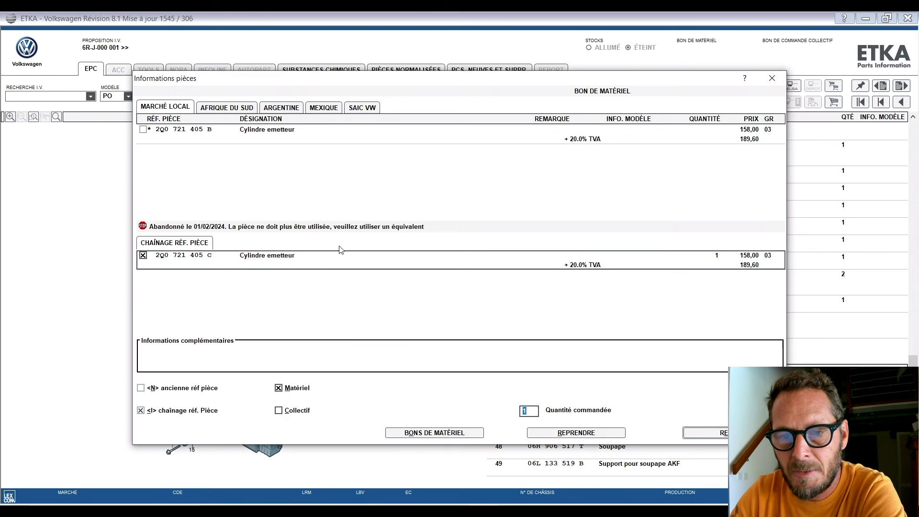
{"action": "double_click", "coordinate": [177, 260]}
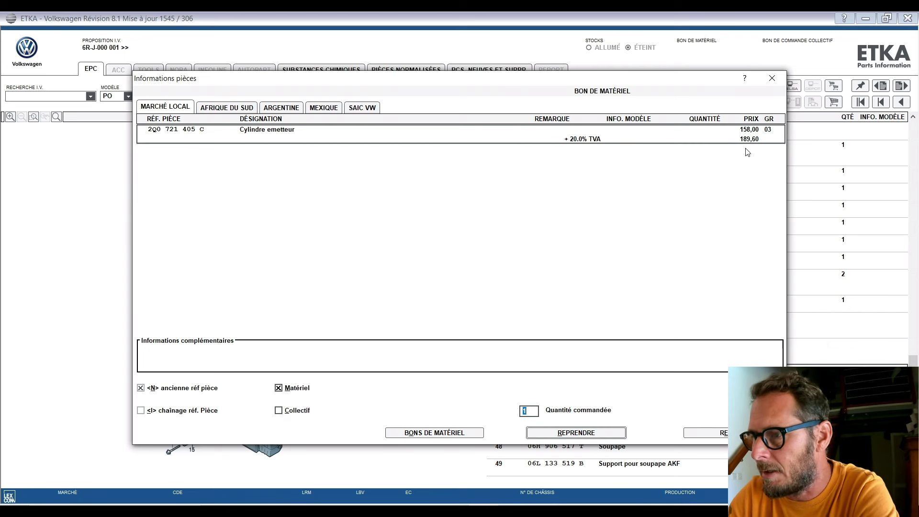
{"action": "left_click", "coordinate": [772, 78]}
{"action": "key", "text": "Escape"}
View the catalogue's generic pages for the Polo: sales types in the model overview, seat equipment and colours
{"action": "left_click", "coordinate": [705, 102]}
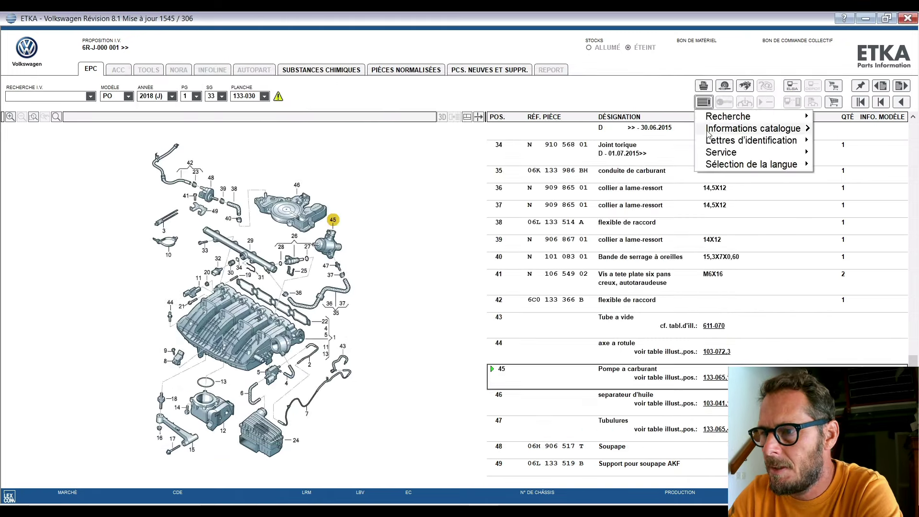
{"action": "mouse_move", "coordinate": [733, 128]}
{"action": "left_click", "coordinate": [587, 132]}
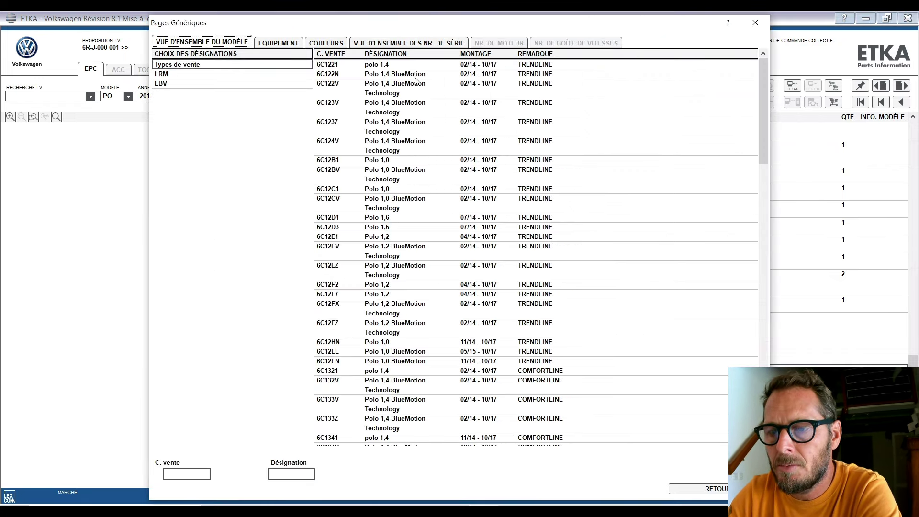
{"action": "mouse_move", "coordinate": [764, 63]}
{"action": "left_mouse_down"}
{"action": "mouse_move", "coordinate": [764, 333]}
{"action": "mouse_move", "coordinate": [763, 63]}
{"action": "left_mouse_up"}
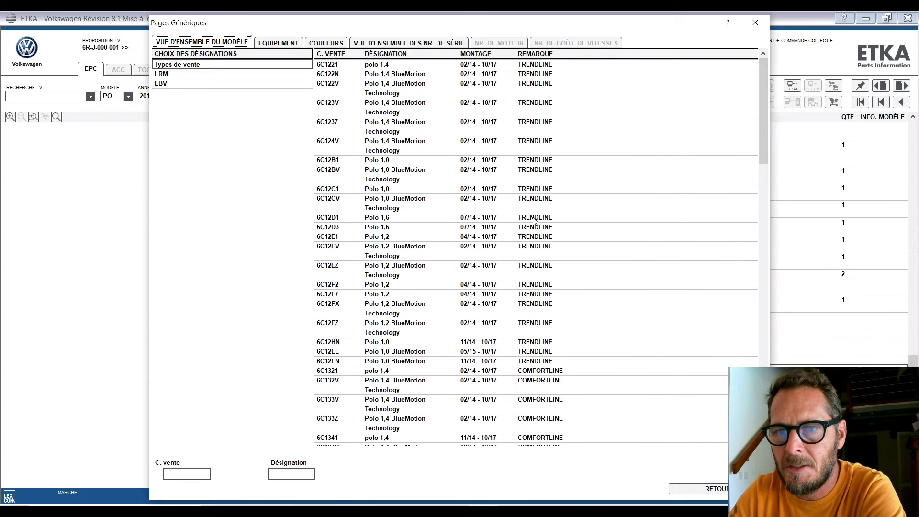
{"action": "left_click", "coordinate": [272, 46]}
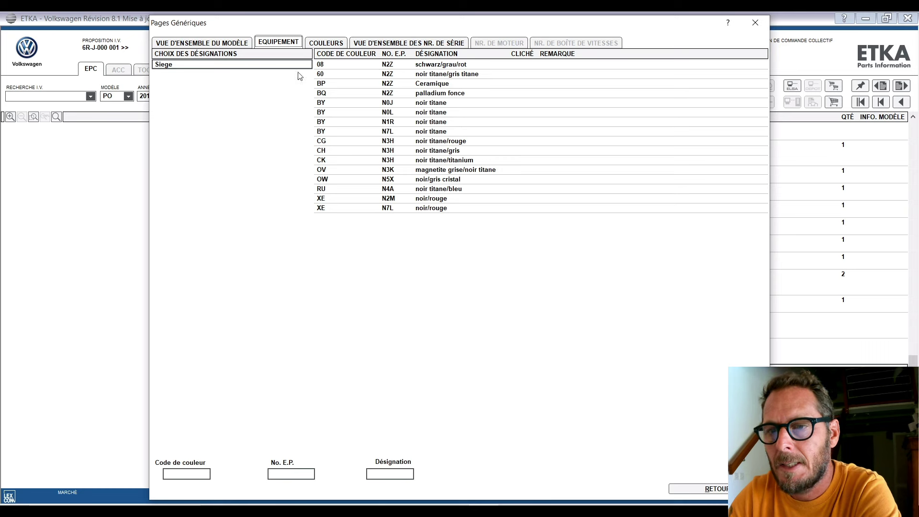
{"action": "left_click", "coordinate": [324, 41]}
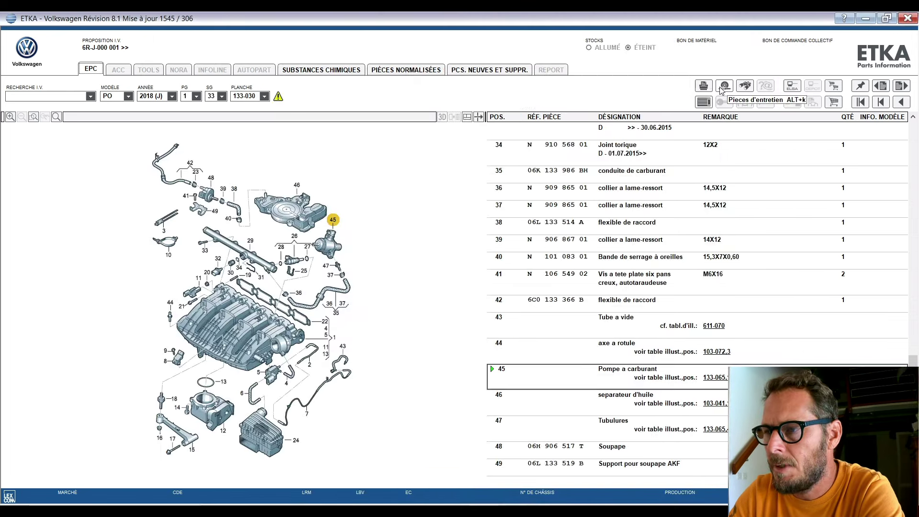
Browse the maintenance parts for engine oil, gearbox oil, timing belt, glow plugs, spark plugs and fuel filter
{"action": "left_click", "coordinate": [724, 86]}
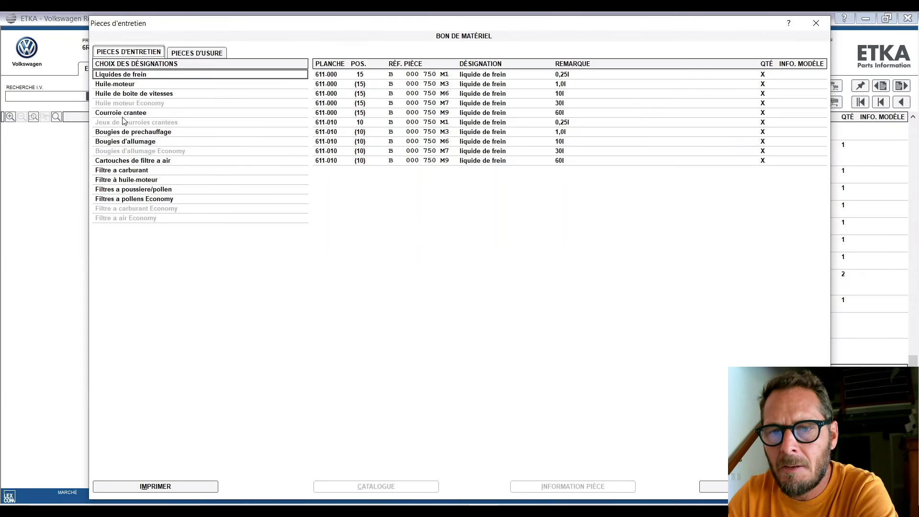
{"action": "left_click", "coordinate": [124, 85]}
{"action": "left_click", "coordinate": [134, 95]}
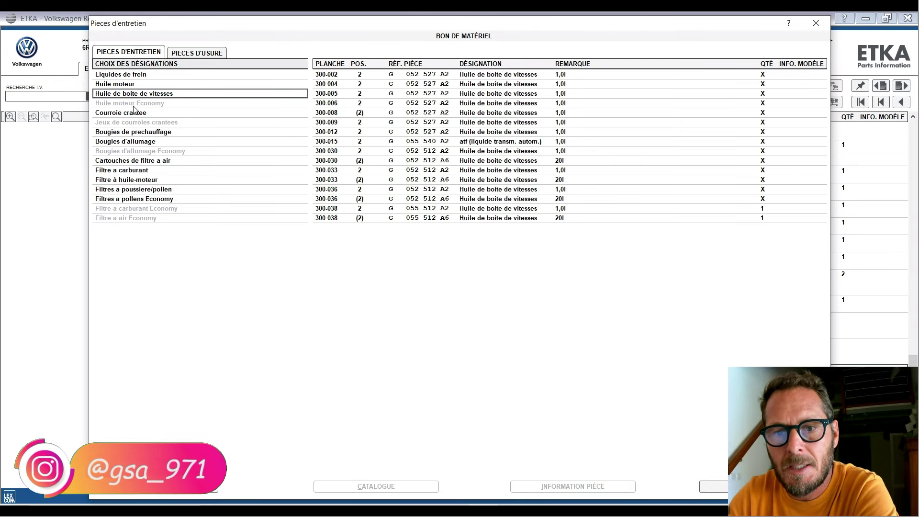
{"action": "left_click", "coordinate": [135, 114]}
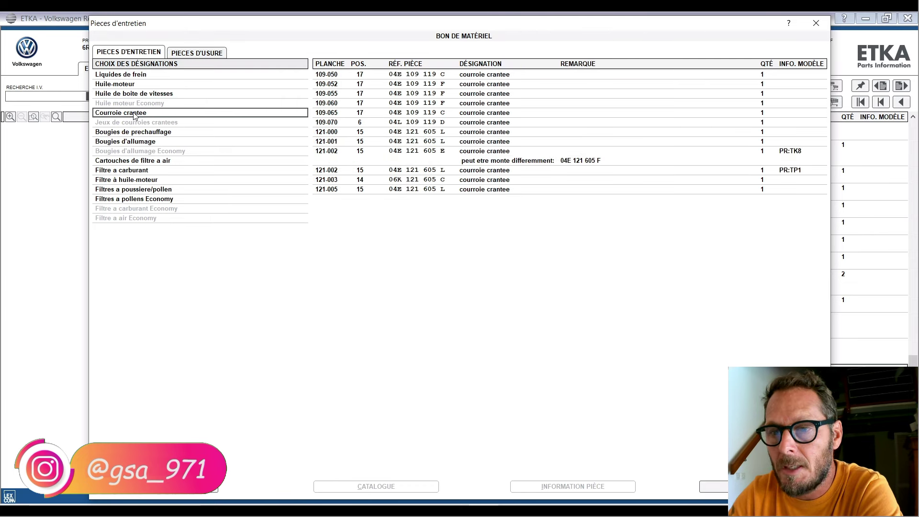
{"action": "left_click", "coordinate": [133, 132]}
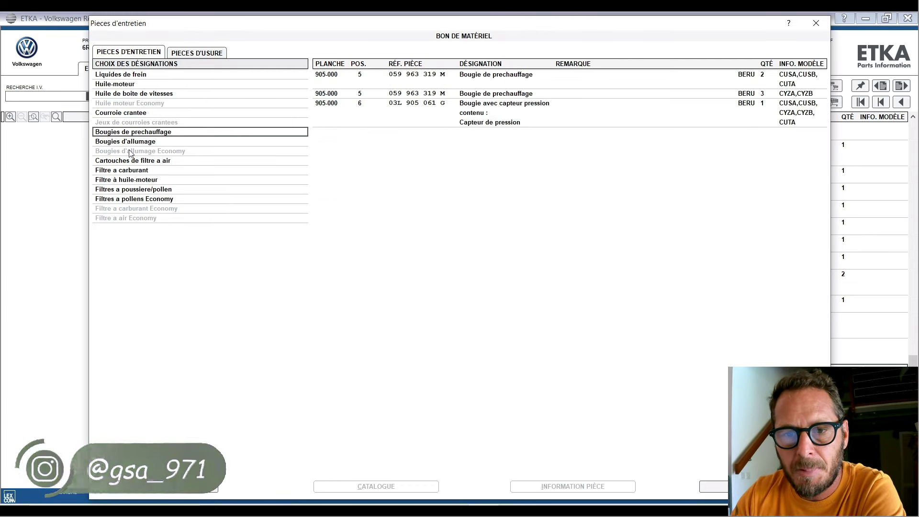
{"action": "left_click", "coordinate": [132, 143]}
{"action": "left_click", "coordinate": [132, 171]}
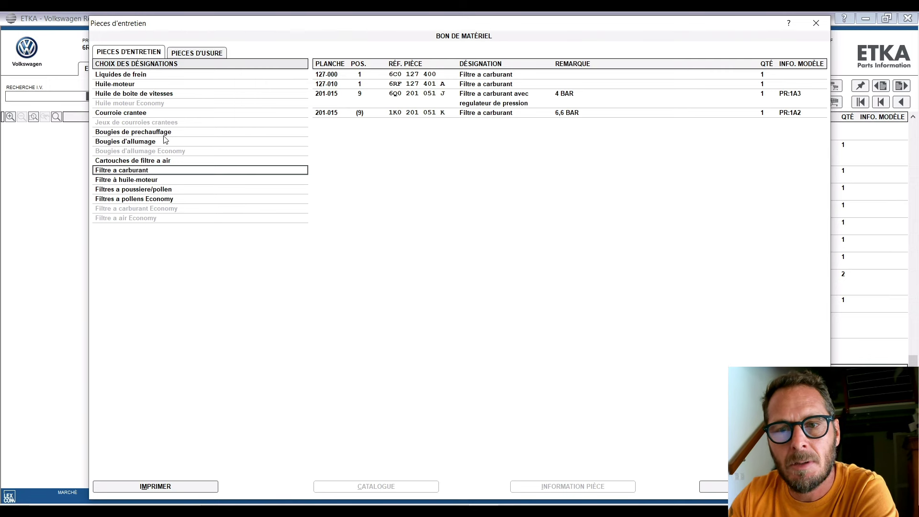
Browse the wear parts for disc brake pads, Economy brake discs, batteries, Aero wiper blades, bulbs and clutch discs
{"action": "left_click", "coordinate": [188, 55]}
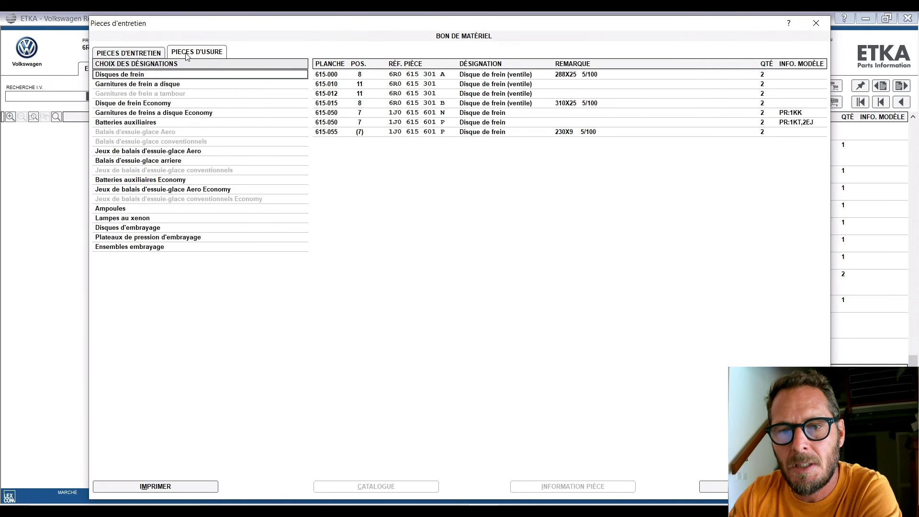
{"action": "left_click", "coordinate": [118, 84]}
{"action": "left_click", "coordinate": [120, 103]}
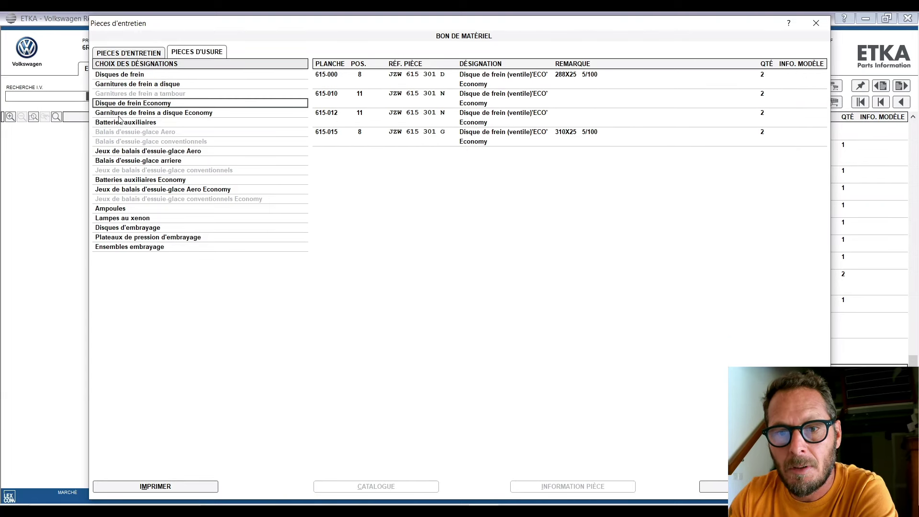
{"action": "left_click", "coordinate": [120, 123]}
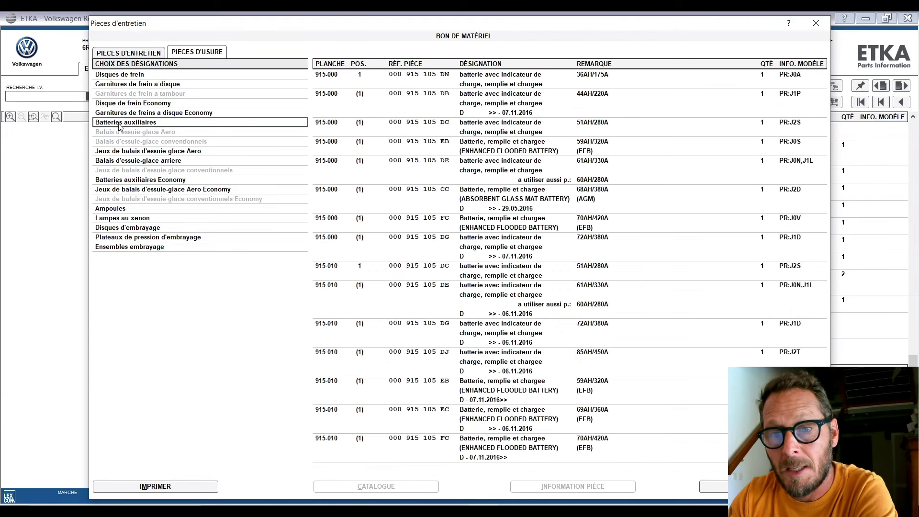
{"action": "left_click", "coordinate": [121, 152]}
{"action": "left_click", "coordinate": [117, 208]}
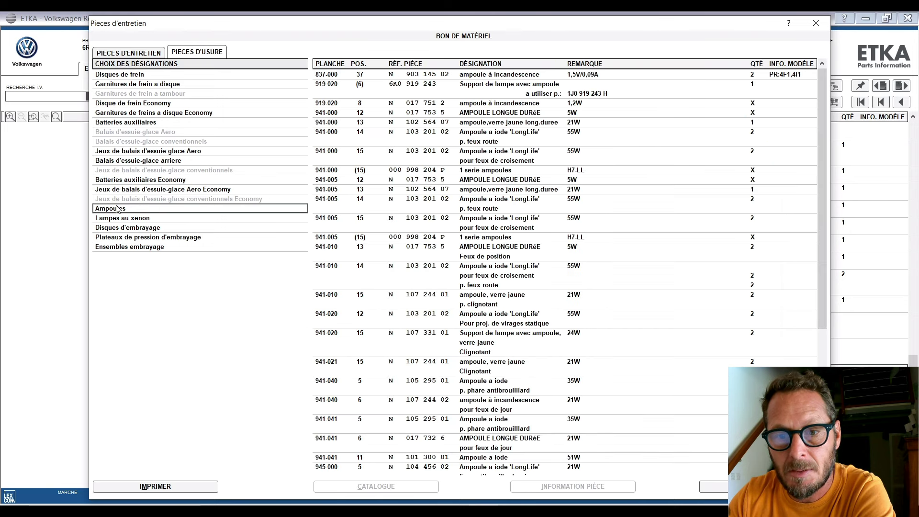
{"action": "left_click", "coordinate": [118, 228]}
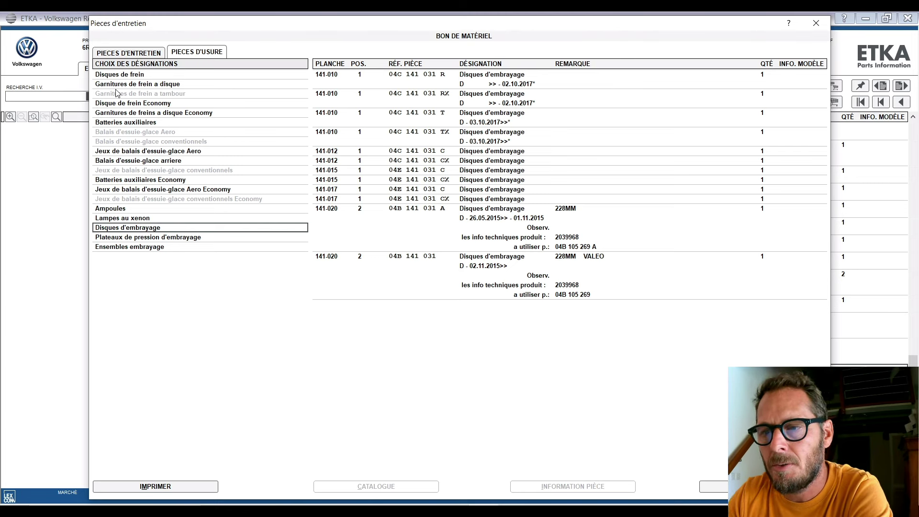
List main group 6 (Roues, Freins) and open the front disc brake illustration 615-000
{"action": "left_click", "coordinate": [906, 108]}
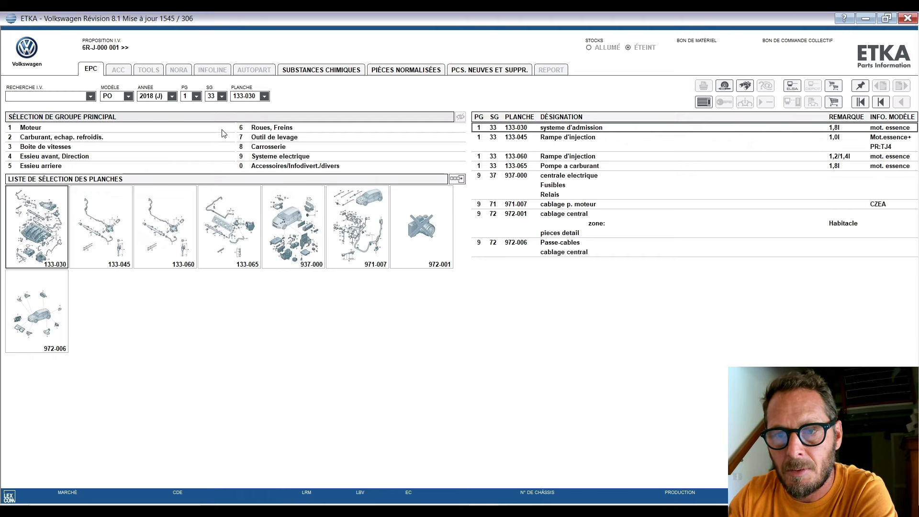
{"action": "left_click", "coordinate": [258, 129]}
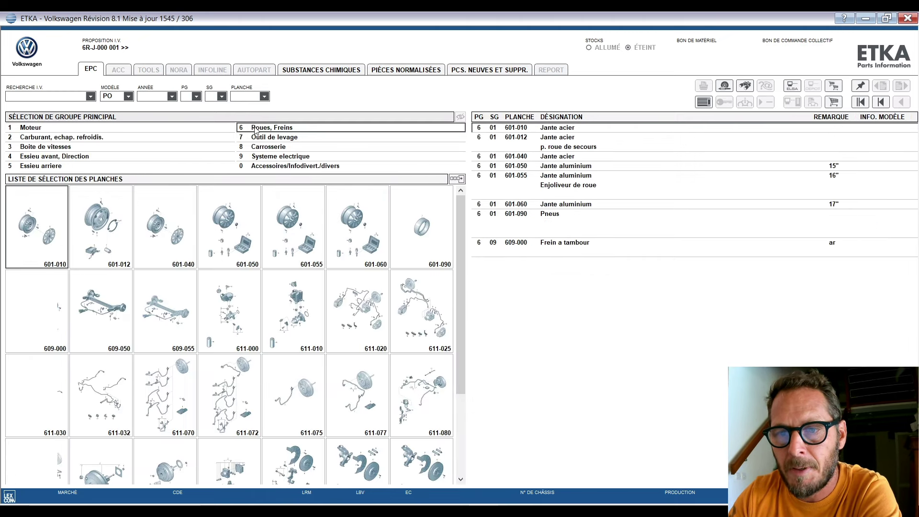
{"action": "left_click_drag", "start_coordinate": [458, 209], "coordinate": [455, 312]}
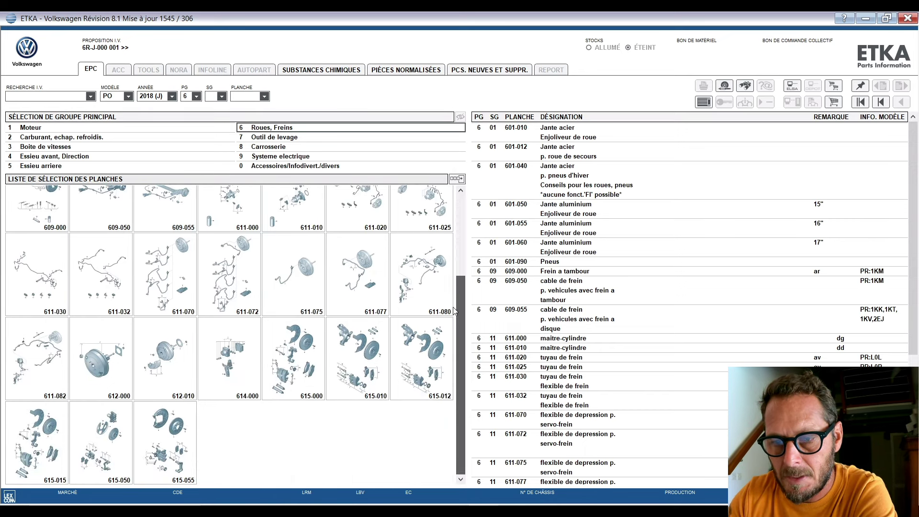
{"action": "double_click", "coordinate": [291, 370]}
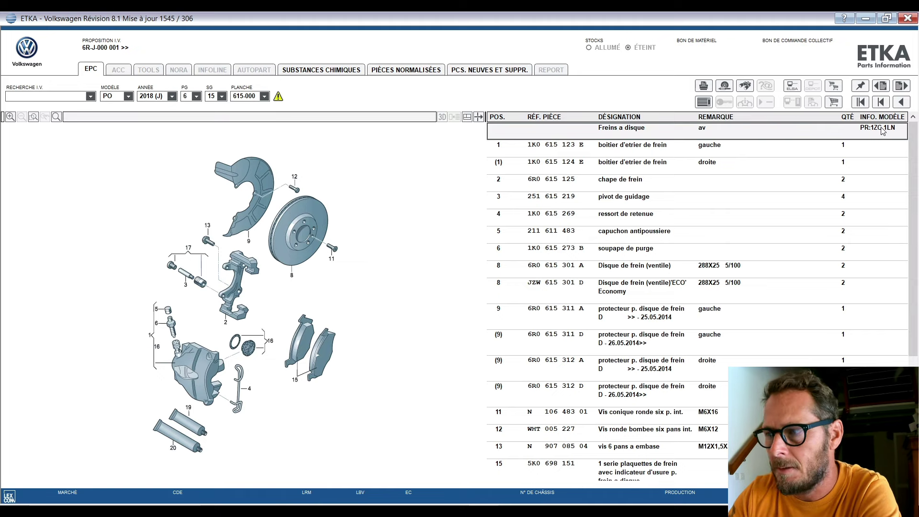
{"action": "left_click", "coordinate": [900, 103]}
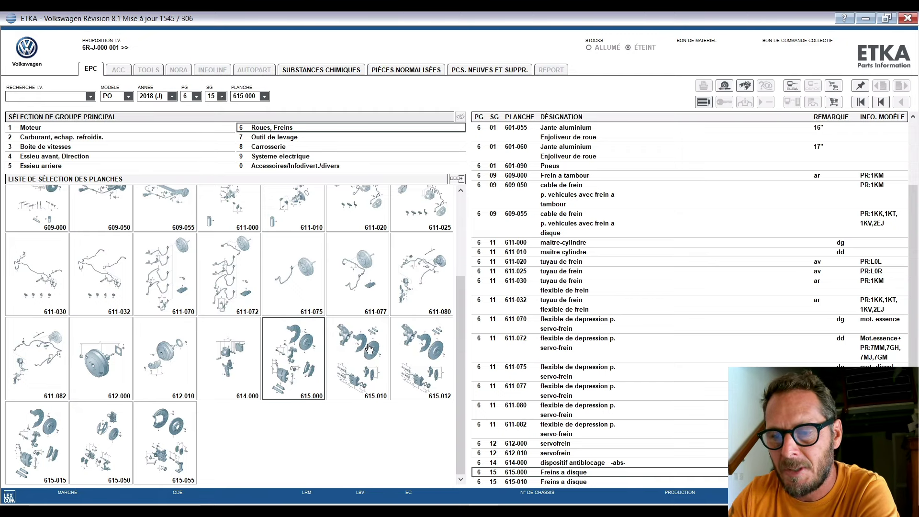
{"action": "double_click", "coordinate": [295, 358]}
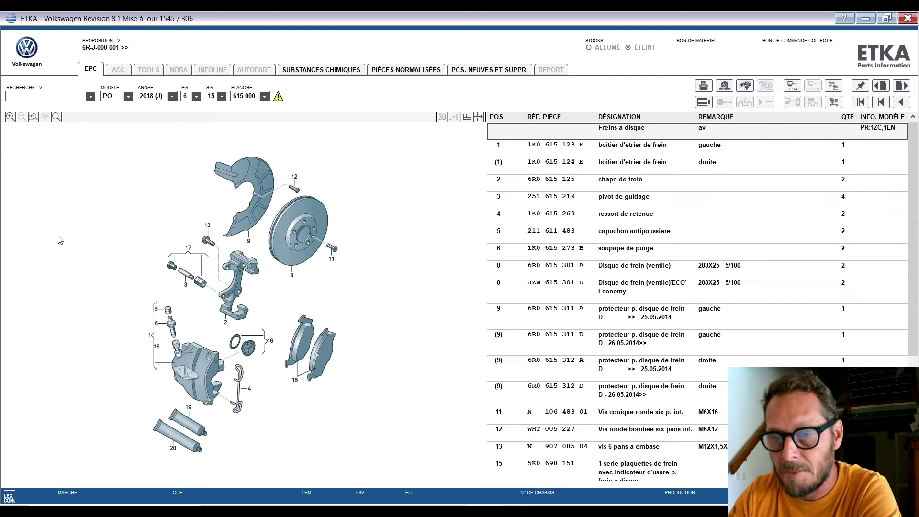
Check the part information of the brake pad set at position 15 and follow its replacement to 5K0 698 151 B
{"action": "left_click", "coordinate": [294, 379]}
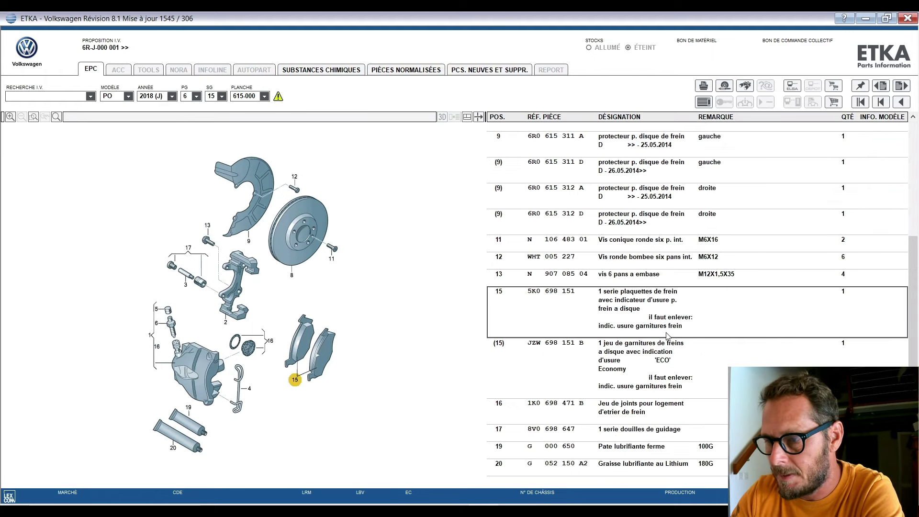
{"action": "double_click", "coordinate": [664, 316]}
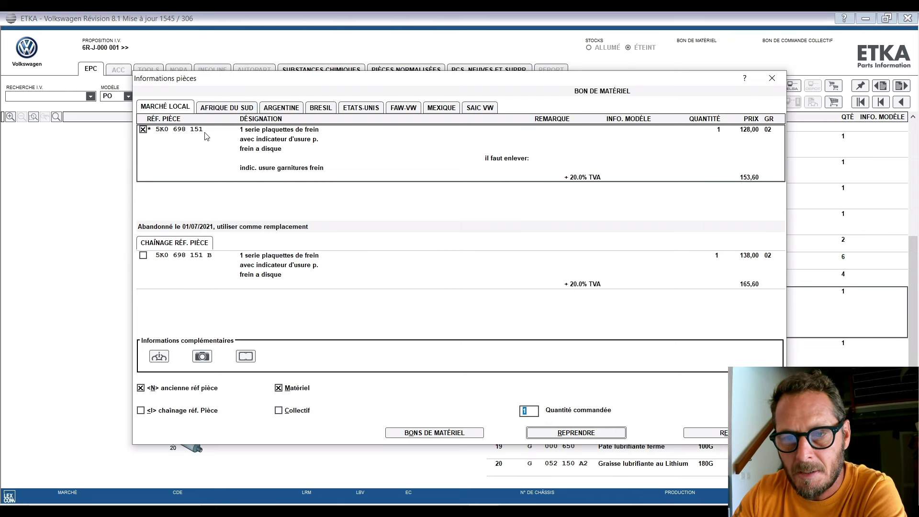
{"action": "double_click", "coordinate": [207, 270]}
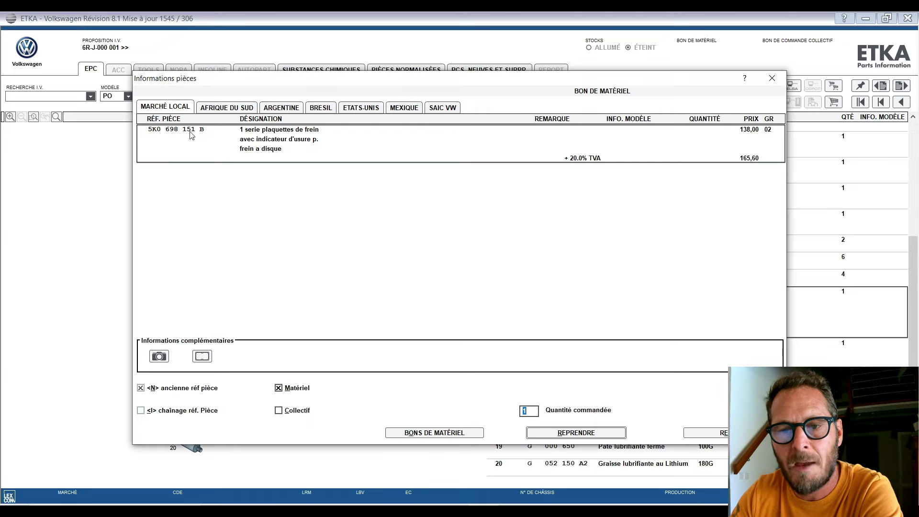
{"action": "left_click", "coordinate": [772, 78]}
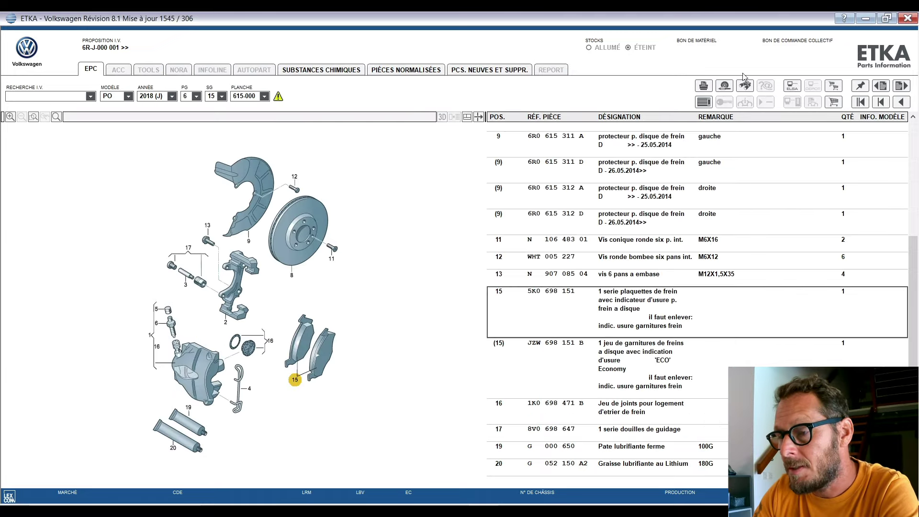
Review the disc brake pad entries in the wear parts list and return to the start of front brake illustration 615-000
{"action": "left_click", "coordinate": [726, 87]}
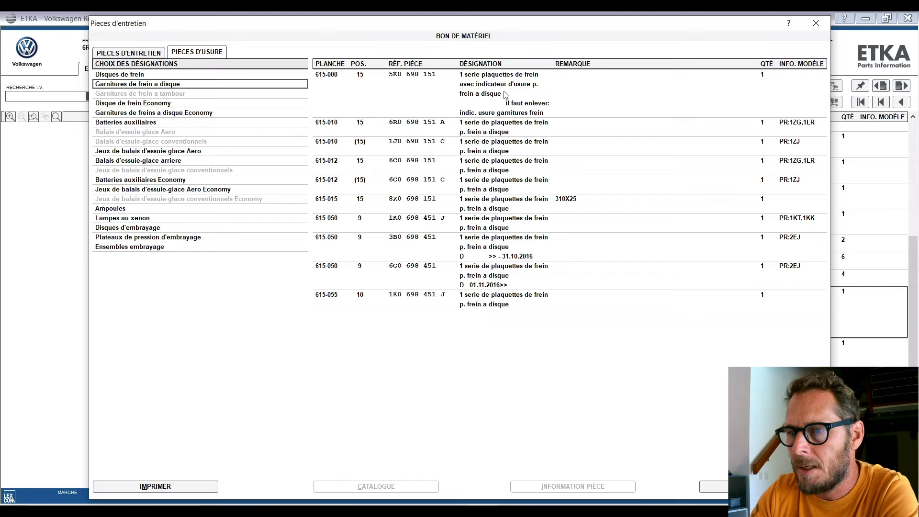
{"action": "double_click", "coordinate": [488, 133]}
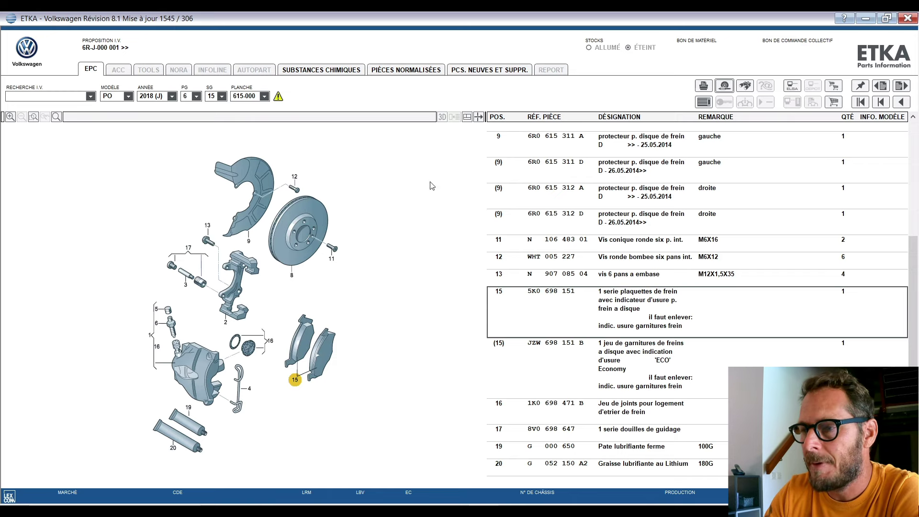
{"action": "scroll", "coordinate": [903, 279], "scroll_direction": "up", "scroll_amount": 3}
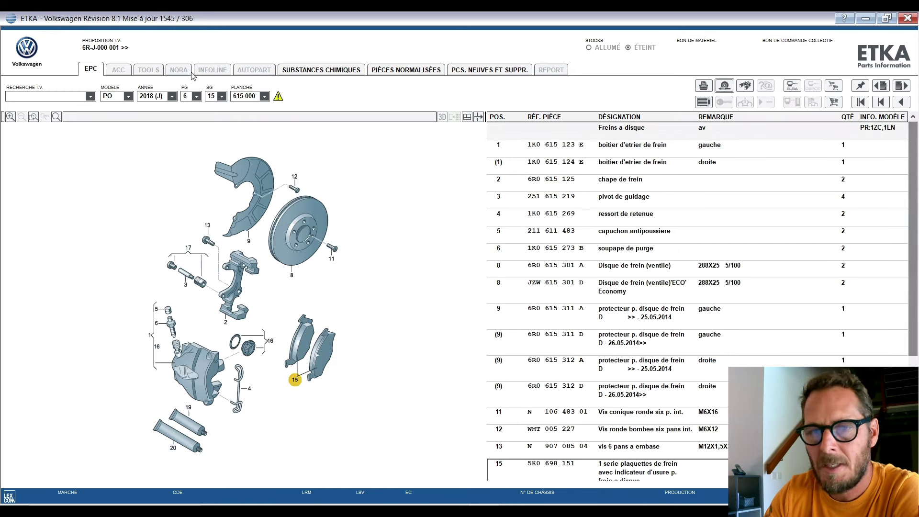
Identify the vehicle using the first chassis number in the saved search history and load its Polo catalogue
{"action": "left_click", "coordinate": [90, 96]}
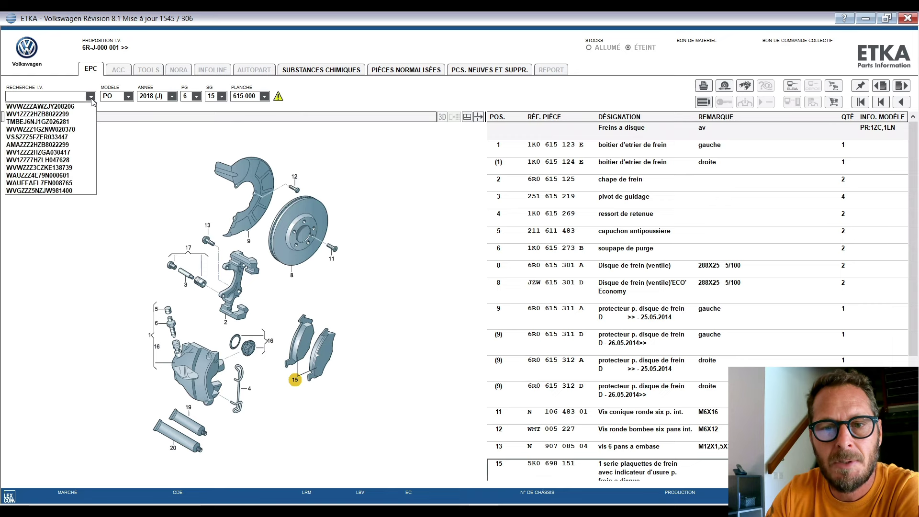
{"action": "left_click", "coordinate": [44, 107]}
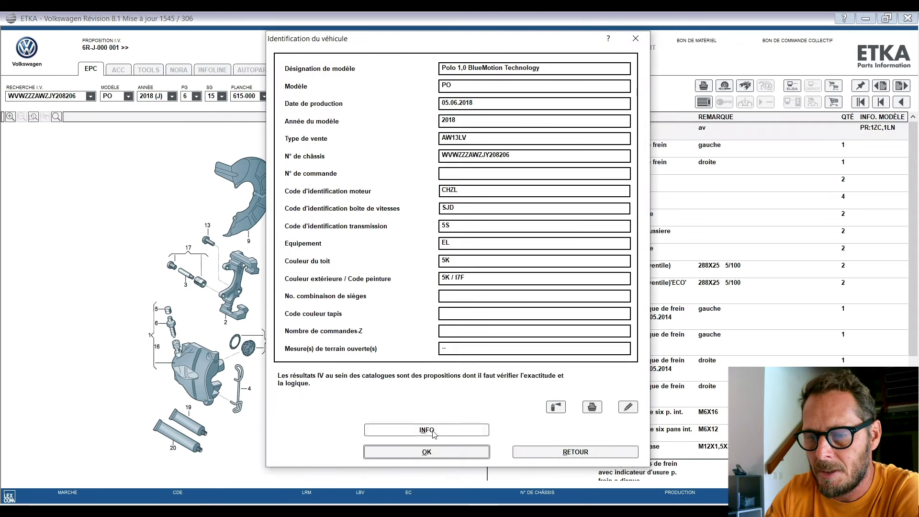
{"action": "left_click", "coordinate": [431, 453]}
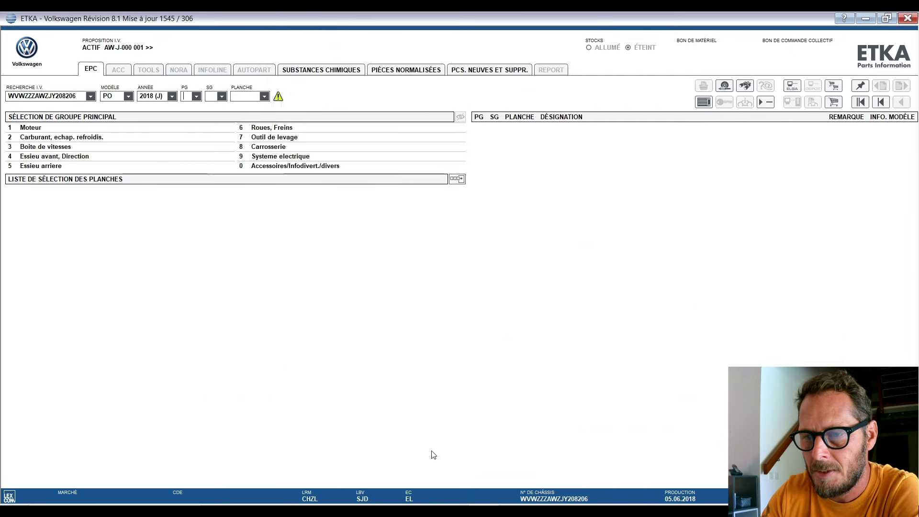
List main group 1 (Moteur) for the identified vehicle and open the applicable cylinder head illustration 103-041
{"action": "left_click", "coordinate": [29, 129]}
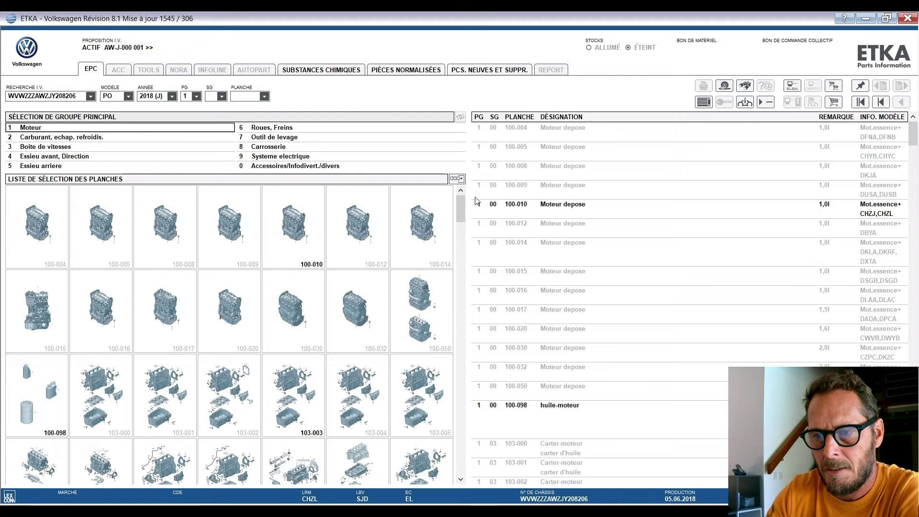
{"action": "left_click_drag", "start_coordinate": [463, 206], "coordinate": [461, 238]}
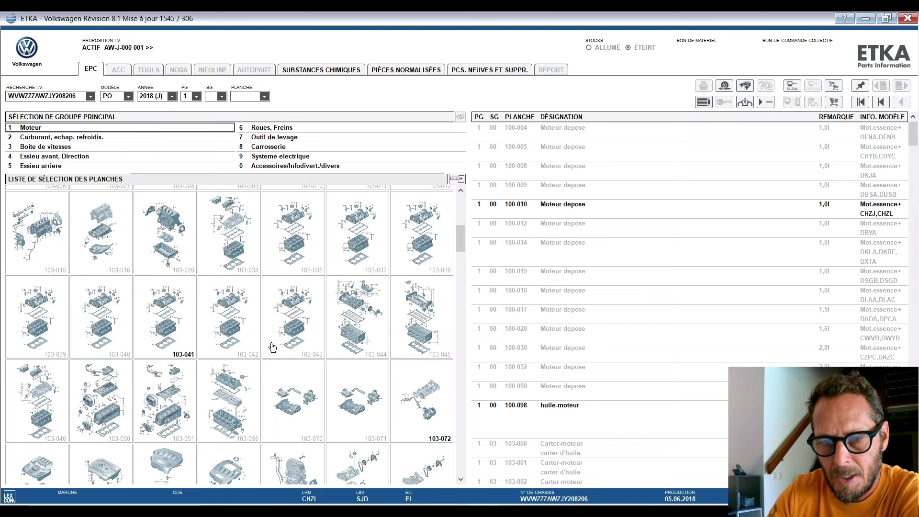
{"action": "double_click", "coordinate": [180, 336]}
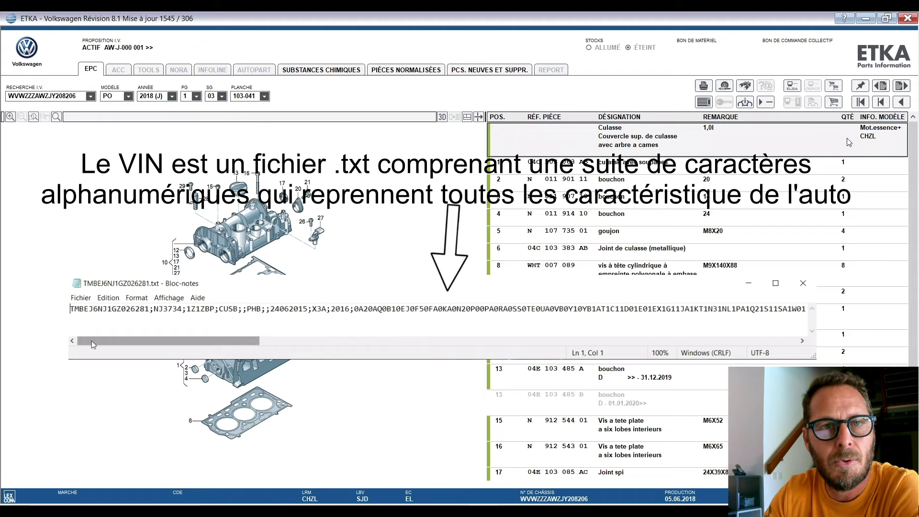
Examine the full line of vehicle data in the VIN text file in Notepad and return to ETKA
{"action": "left_click_drag", "start_coordinate": [93, 344], "coordinate": [311, 341]}
{"action": "left_click_drag", "start_coordinate": [420, 342], "coordinate": [71, 342]}
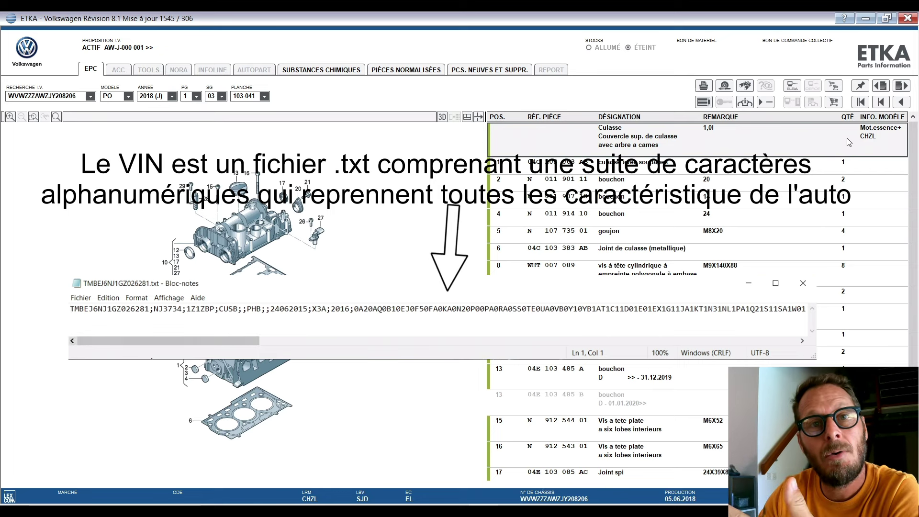
{"action": "key", "text": "alt+Tab"}
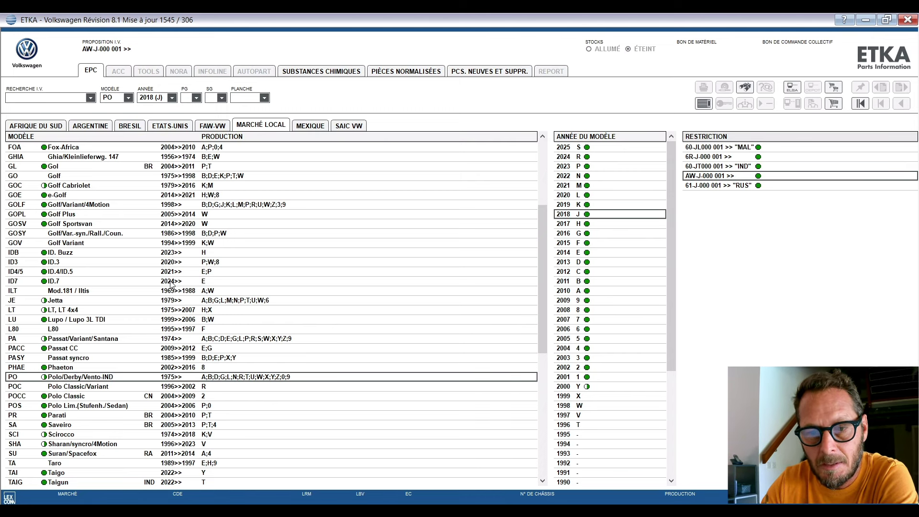
Open the ID.7 catalogue for model year 2024 with main group 1 (Moteur), and switch it to model year 2025
{"action": "left_click", "coordinate": [171, 282]}
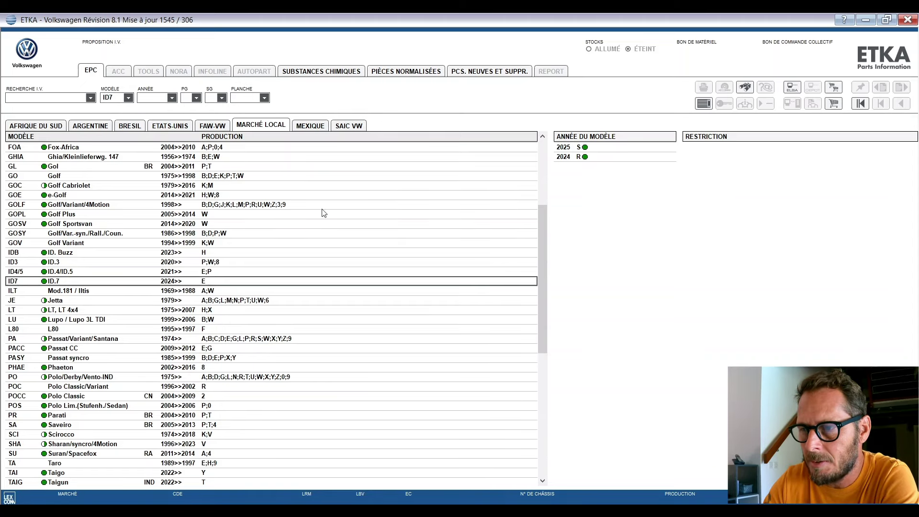
{"action": "double_click", "coordinate": [574, 157]}
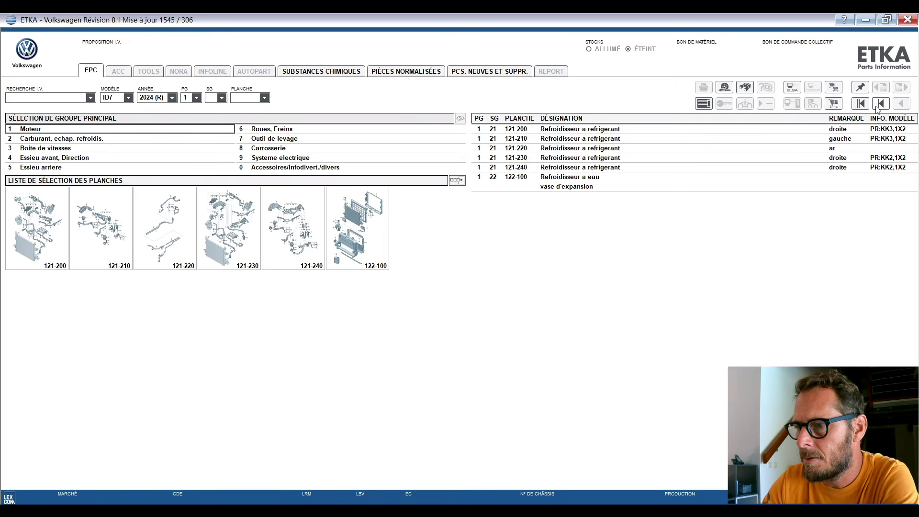
{"action": "left_click", "coordinate": [746, 87]}
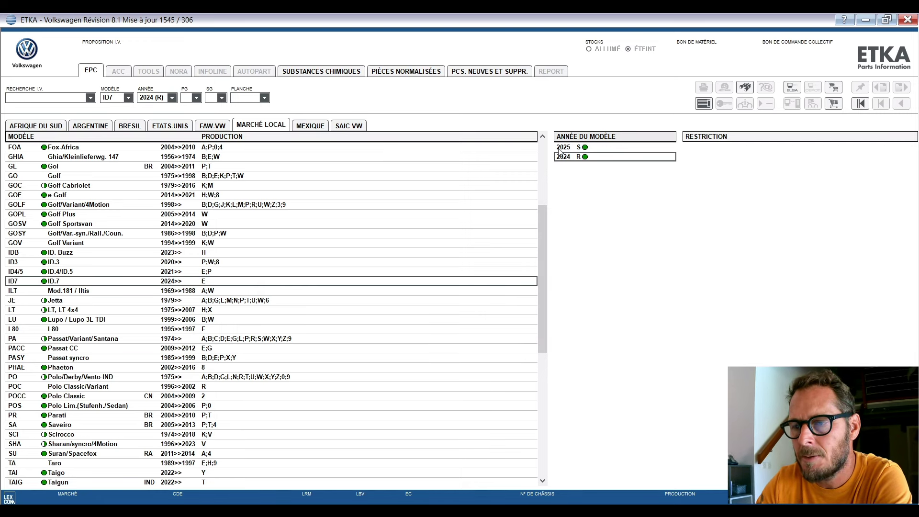
{"action": "double_click", "coordinate": [562, 148]}
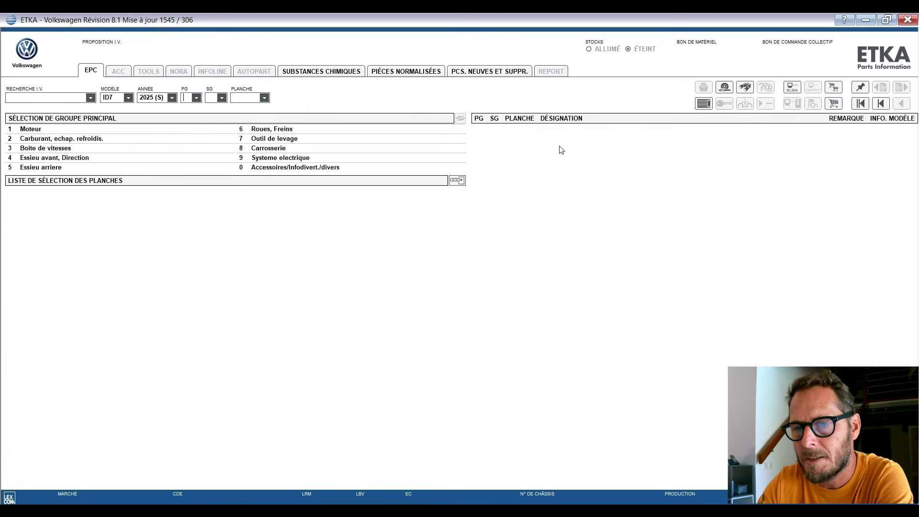